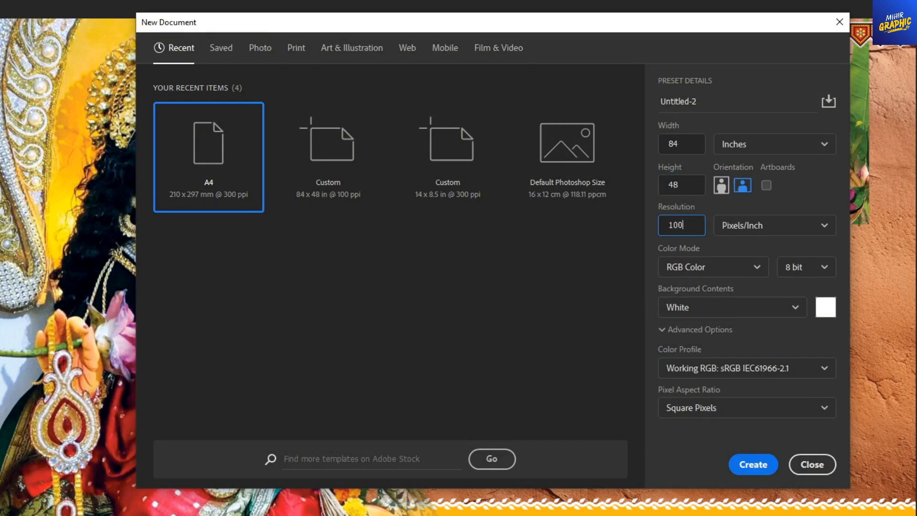
# - Create the 84 × 48 inch document at 100 pixels/inch in CMYK Color mode with a white background
pyautogui.click(711, 269)
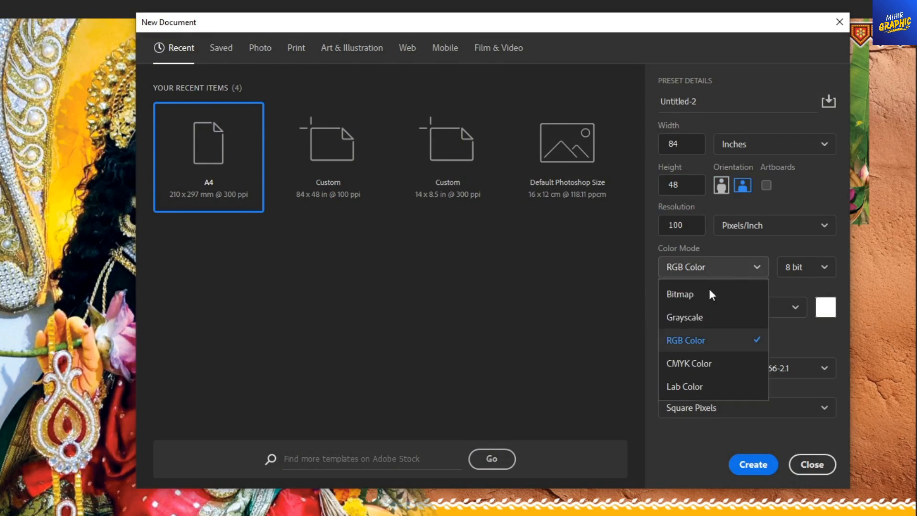
pyautogui.click(692, 368)
pyautogui.click(746, 309)
pyautogui.click(731, 332)
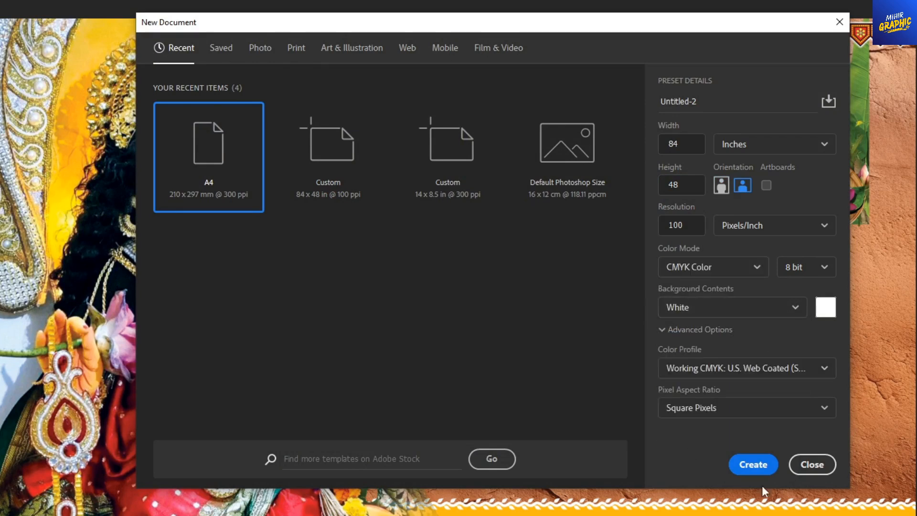
pyautogui.click(754, 464)
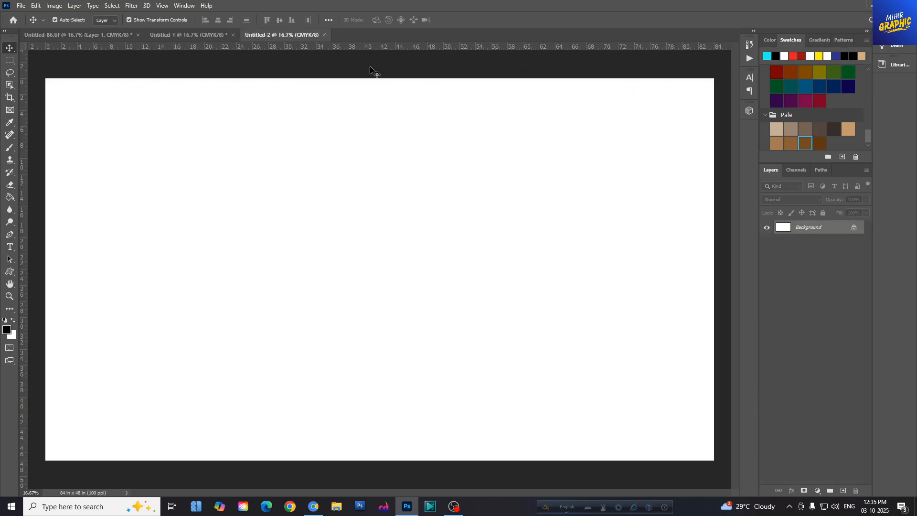
# - Bring the beige background layer from Untitled-1 into the new document and stretch it to fill the whole canvas
pyautogui.click(208, 39)
pyautogui.moveTo(370, 82); pyautogui.dragTo(270, 231)
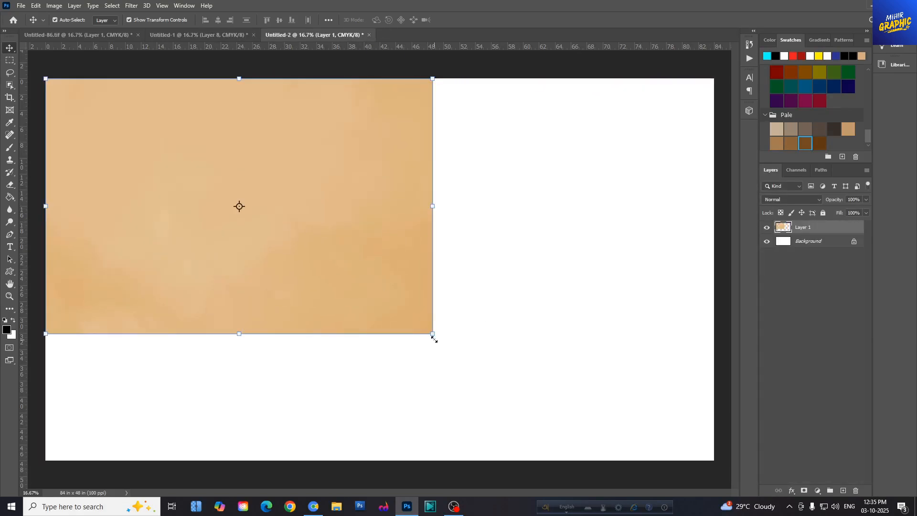
pyautogui.moveTo(433, 334); pyautogui.dragTo(657, 434)
pyautogui.moveTo(630, 272); pyautogui.dragTo(713, 268)
pyautogui.moveTo(379, 467); pyautogui.dragTo(379, 461)
pyautogui.click(474, 20)
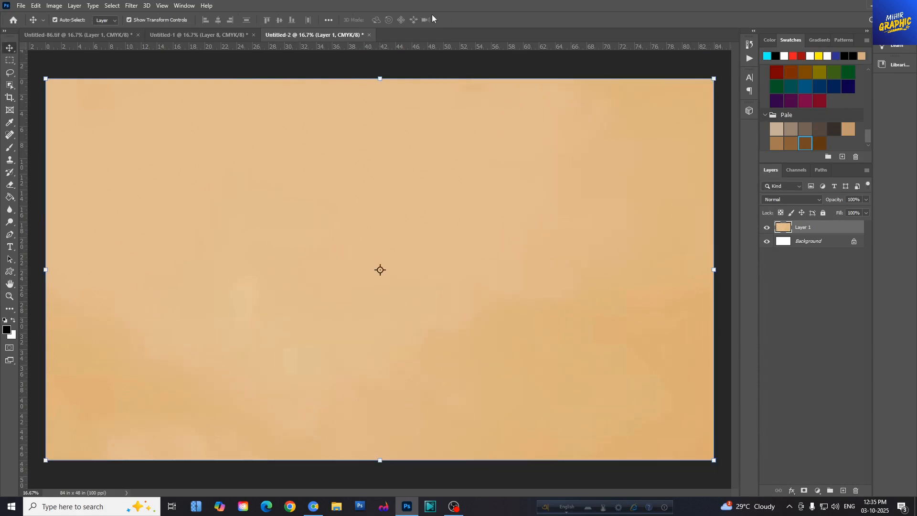
# - Bring the cracked wall texture from Untitled-1 over the beige background, blended as Luminosity at about 53% opacity
pyautogui.click(239, 35)
pyautogui.moveTo(689, 370); pyautogui.dragTo(426, 303)
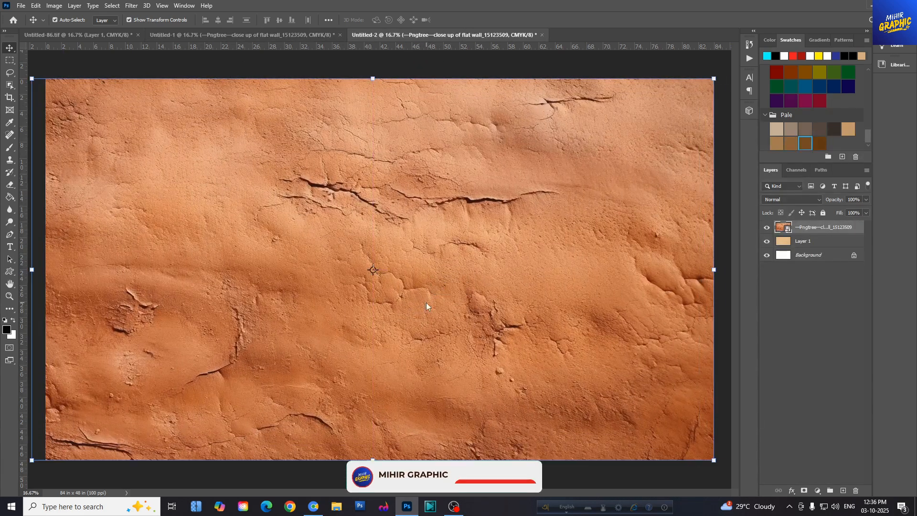
pyautogui.click(817, 200)
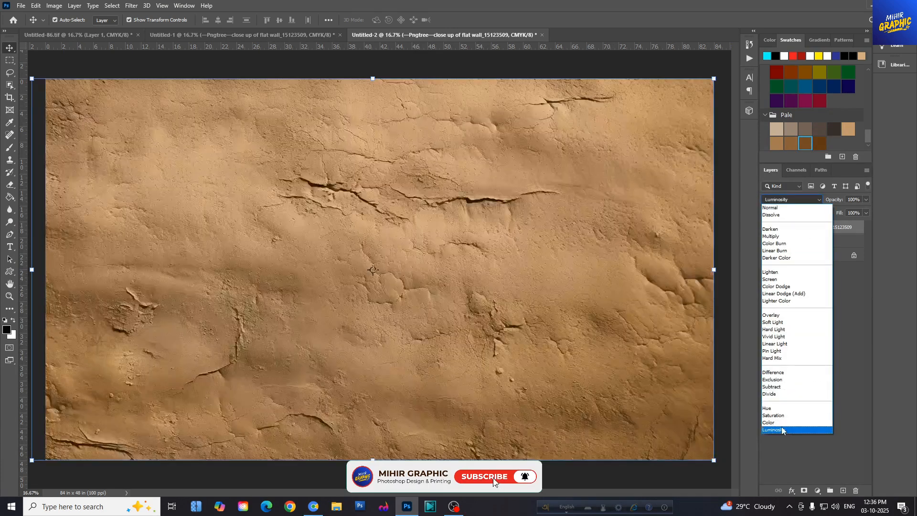
pyautogui.click(786, 429)
pyautogui.click(866, 200)
pyautogui.moveTo(866, 211); pyautogui.dragTo(846, 215)
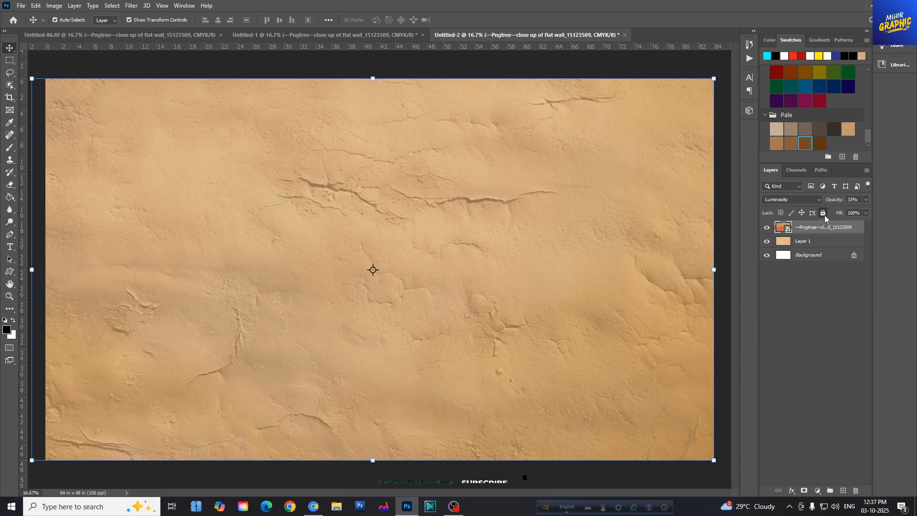
# - Lock the wall texture layer and the beige background layer
pyautogui.click(823, 214)
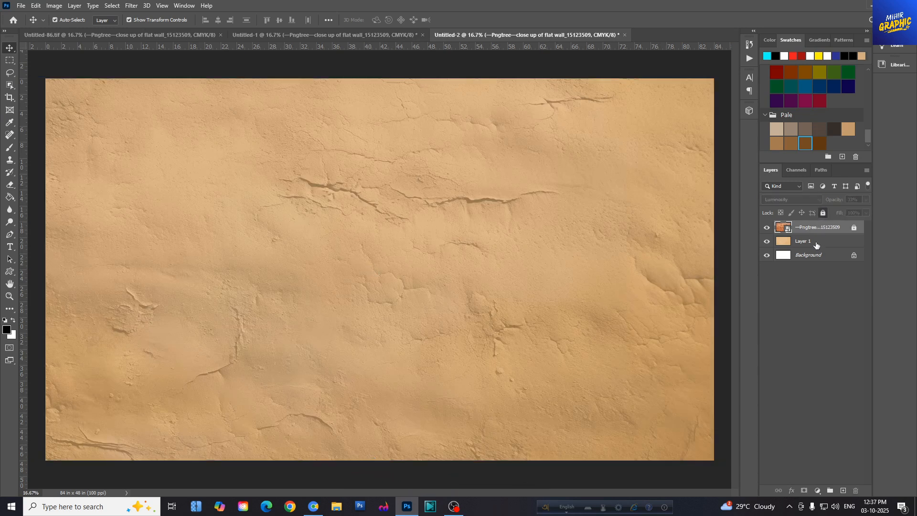
pyautogui.click(816, 244)
pyautogui.click(824, 215)
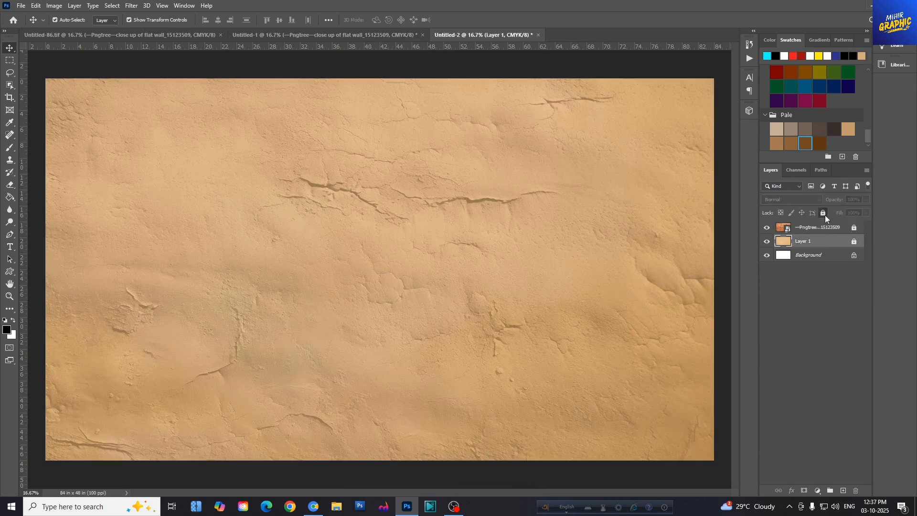
pyautogui.click(379, 193)
# - Bring the goddess image from Untitled-1 into the banner and position it along the canvas's left side
pyautogui.click(330, 36)
pyautogui.moveTo(151, 168); pyautogui.dragTo(249, 272)
pyautogui.moveTo(251, 258); pyautogui.dragTo(197, 297)
pyautogui.moveTo(234, 223); pyautogui.dragTo(205, 243)
pyautogui.hotkey('ctrl', '-')
# - Bring in the red patterned border from Untitled-1, fit it along the banner's upper edge and adjust the goddess image's position
pyautogui.click(310, 36)
pyautogui.moveTo(470, 89); pyautogui.dragTo(451, 127)
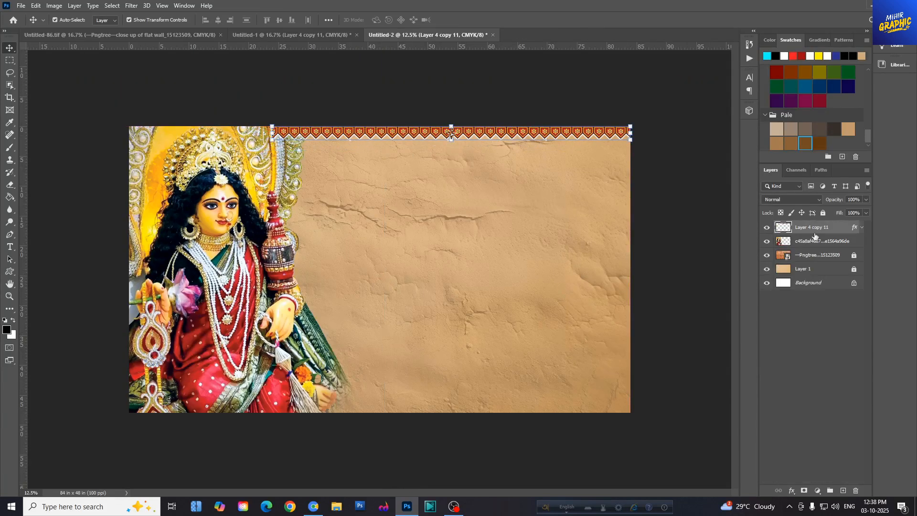
pyautogui.moveTo(234, 190); pyautogui.dragTo(232, 179)
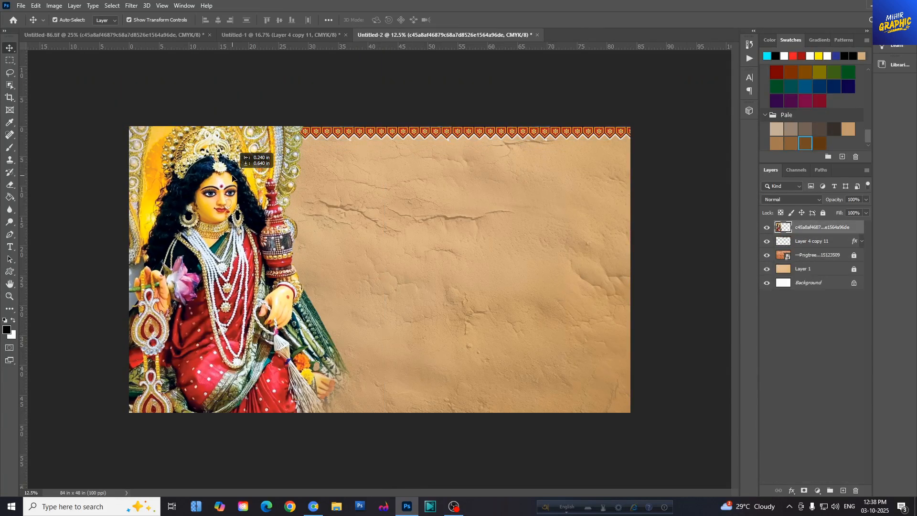
pyautogui.hotkey('ctrl', '+')
pyautogui.hotkey('ctrl', '-')
pyautogui.click(518, 104)
pyautogui.hotkey('ctrl', '+')
pyautogui.hotkey('ctrl', '0')
# - Bring the round red mandala and the yellow band with its white leaf border from Untitled-1 into the banner
pyautogui.click(311, 35)
pyautogui.click(543, 284)
pyautogui.moveTo(542, 287); pyautogui.dragTo(493, 296)
pyautogui.click(251, 35)
pyautogui.moveTo(506, 417); pyautogui.dragTo(466, 395)
# - Bring in the lotus, the owl-and-lotus group and the woman with conch shell and banana leaves from Untitled-1
pyautogui.click(268, 35)
pyautogui.click(412, 327)
pyautogui.keyDown('shift'); pyautogui.click(390, 253); pyautogui.keyUp('shift')
pyautogui.moveTo(390, 253); pyautogui.dragTo(357, 195)
pyautogui.click(262, 35)
pyautogui.moveTo(622, 153); pyautogui.dragTo(642, 288)
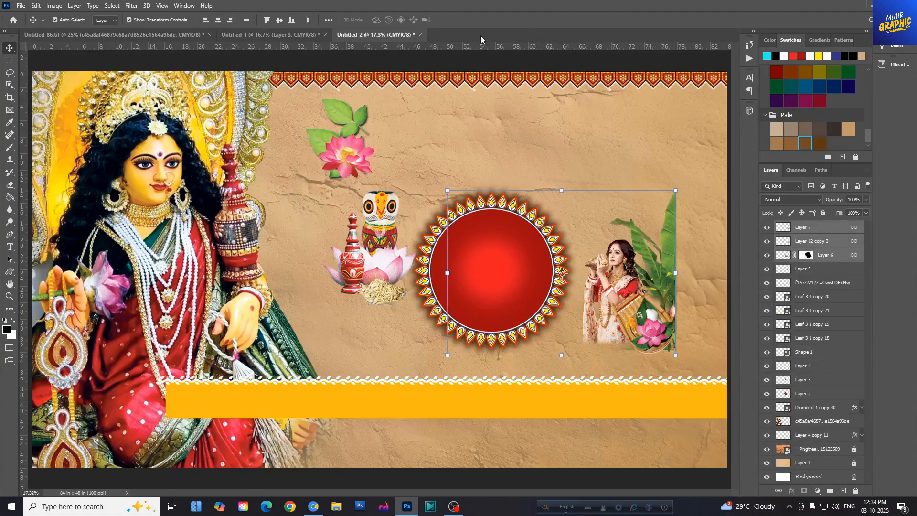
# - Move the yellow band to the banner's lower edge and place its layers beneath the goddess layer
pyautogui.moveTo(414, 402); pyautogui.dragTo(386, 459)
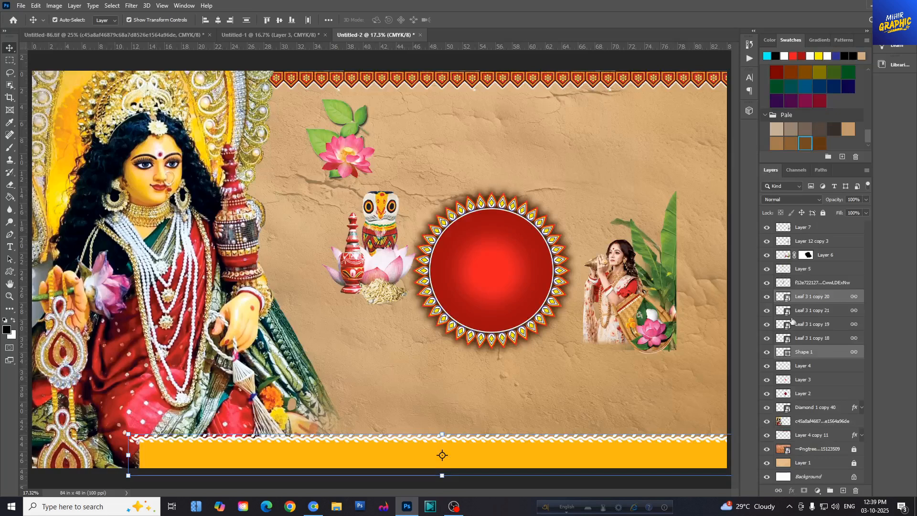
pyautogui.keyDown('shift'); pyautogui.click(829, 351); pyautogui.keyUp('shift')
pyautogui.moveTo(831, 354); pyautogui.dragTo(819, 423)
pyautogui.moveTo(630, 466); pyautogui.dragTo(619, 466)
# - Place the owl-and-lotus group and the single lotus at the goddess's feet along the lower edge
pyautogui.moveTo(427, 259); pyautogui.dragTo(335, 448)
pyautogui.moveTo(355, 148); pyautogui.dragTo(244, 439)
pyautogui.moveTo(327, 447); pyautogui.dragTo(334, 447)
# - Enlarge the red mandala considerably and position it over the banner's right half, extending past the lower edge
pyautogui.click(569, 340)
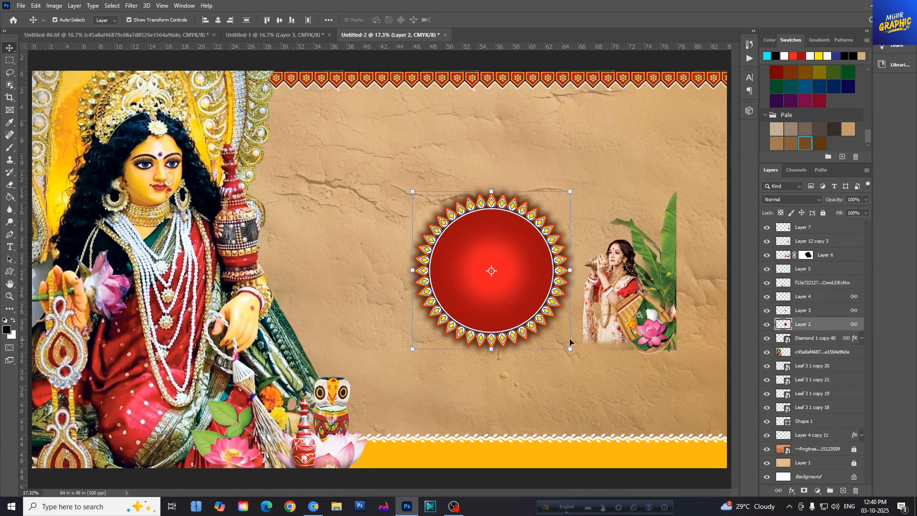
pyautogui.moveTo(569, 350); pyautogui.dragTo(563, 346)
pyautogui.hotkey('ctrl', '-')
pyautogui.click(458, 20)
pyautogui.moveTo(564, 346); pyautogui.dragTo(665, 464)
pyautogui.moveTo(522, 331); pyautogui.dragTo(532, 403)
pyautogui.moveTo(686, 200); pyautogui.dragTo(785, 125)
pyautogui.moveTo(521, 260); pyautogui.dragTo(501, 285)
pyautogui.click(474, 20)
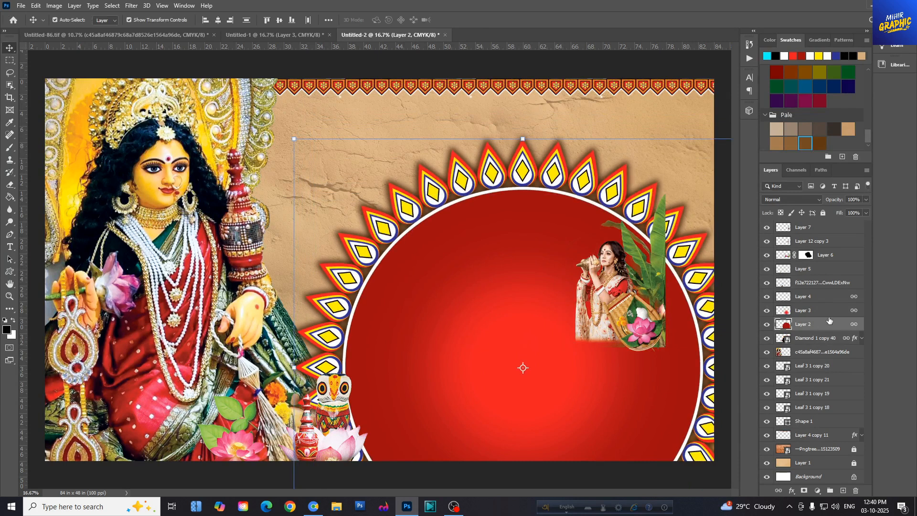
# - Identify the mandala's layers by toggling their visibility, and move them beneath the goddess and yellow band layers
pyautogui.click(767, 311)
pyautogui.click(767, 311)
pyautogui.click(768, 325)
pyautogui.click(767, 325)
pyautogui.click(768, 338)
pyautogui.click(768, 338)
pyautogui.click(767, 338)
pyautogui.click(767, 338)
pyautogui.hotkey('ctrl', '-')
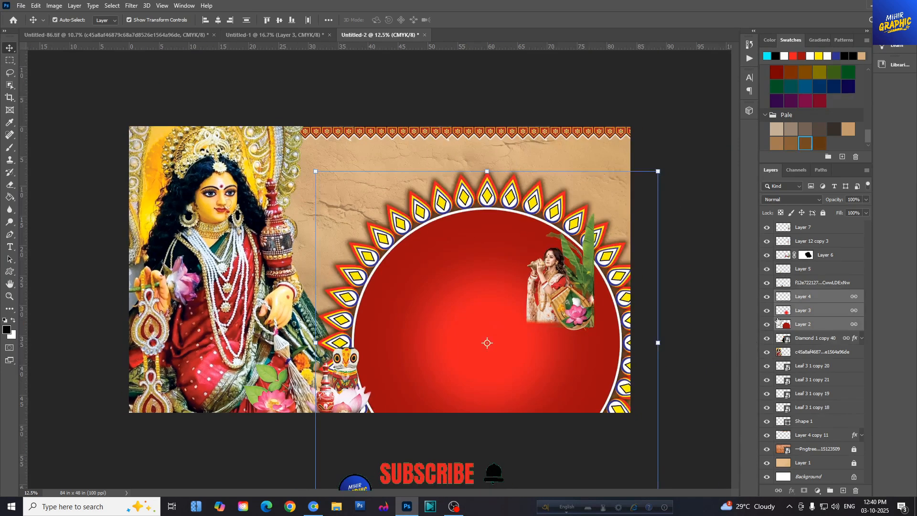
pyautogui.moveTo(813, 338); pyautogui.dragTo(808, 428)
# - Enlarge the mandala further and reposition it as a large arch rising above the yellow band
pyautogui.moveTo(492, 294); pyautogui.dragTo(483, 330)
pyautogui.moveTo(647, 217); pyautogui.dragTo(708, 156)
pyautogui.moveTo(536, 285); pyautogui.dragTo(469, 292)
pyautogui.click(470, 21)
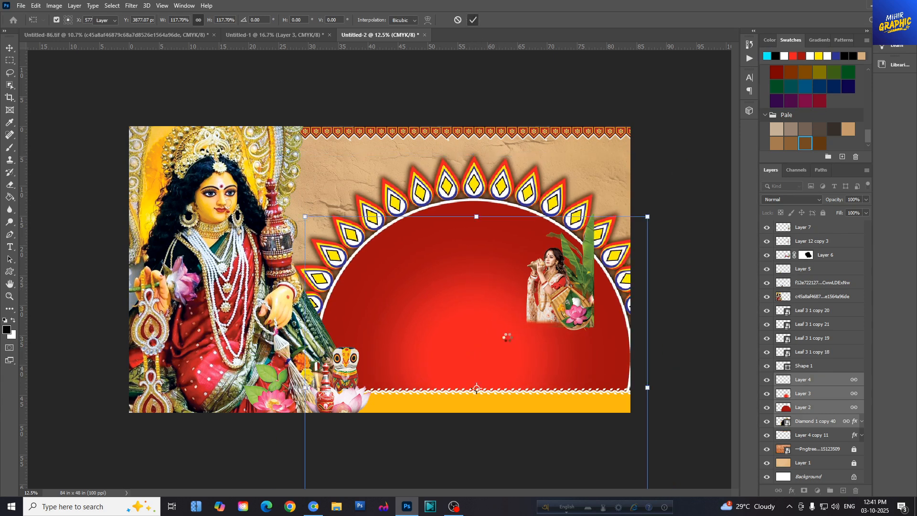
# - Nudge the yellow band with its leaf border slightly upward
pyautogui.click(509, 405)
pyautogui.hotkey('shift', 'Up')
pyautogui.hotkey('shift', 'Up')
pyautogui.hotkey('shift', 'Up')
pyautogui.hotkey('shift', 'Up')
pyautogui.hotkey('shift', 'Up')
pyautogui.hotkey('shift', 'Up')
pyautogui.hotkey('shift', 'Up')
pyautogui.hotkey('shift', 'Up')
pyautogui.hotkey('shift', 'Up')
pyautogui.hotkey('shift', 'Up')
# - Move the woman with the banana leaves to the banner's lower-right corner, standing on the yellow band
pyautogui.moveTo(603, 294); pyautogui.dragTo(618, 354)
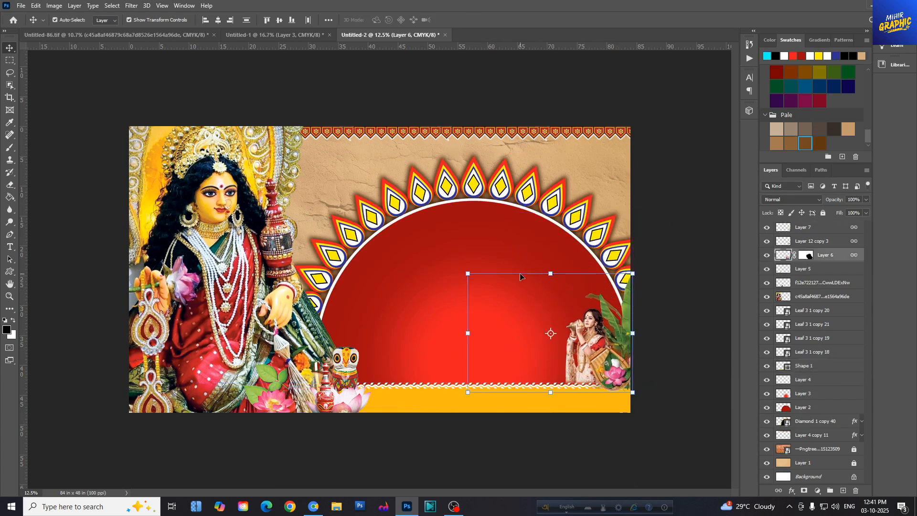
pyautogui.hotkey('ctrl', '+')
pyautogui.hotkey('ctrl', '+')
pyautogui.moveTo(479, 492); pyautogui.dragTo(549, 492)
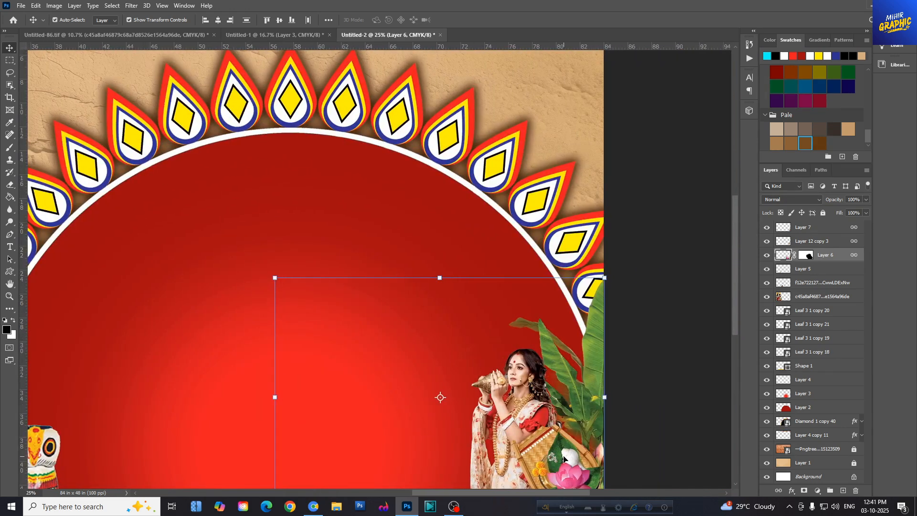
pyautogui.click(686, 368)
pyautogui.hotkey('ctrl', '0')
pyautogui.keyDown('ctrl'); pyautogui.click(646, 373); pyautogui.keyUp('ctrl')
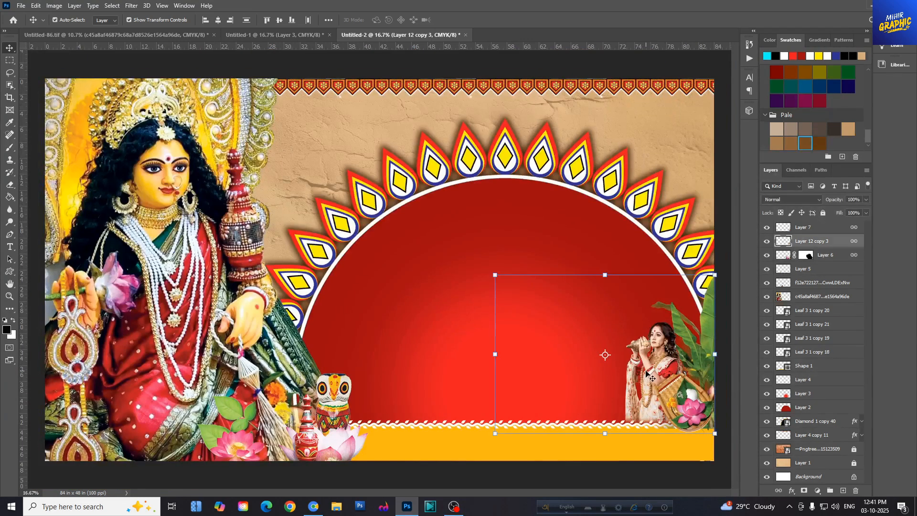
pyautogui.click(658, 150)
# - Bring the round "বর্ষ ১৮" badge from Untitled-1 and place it above the mandala's right side
pyautogui.hotkey('ctrl', '-')
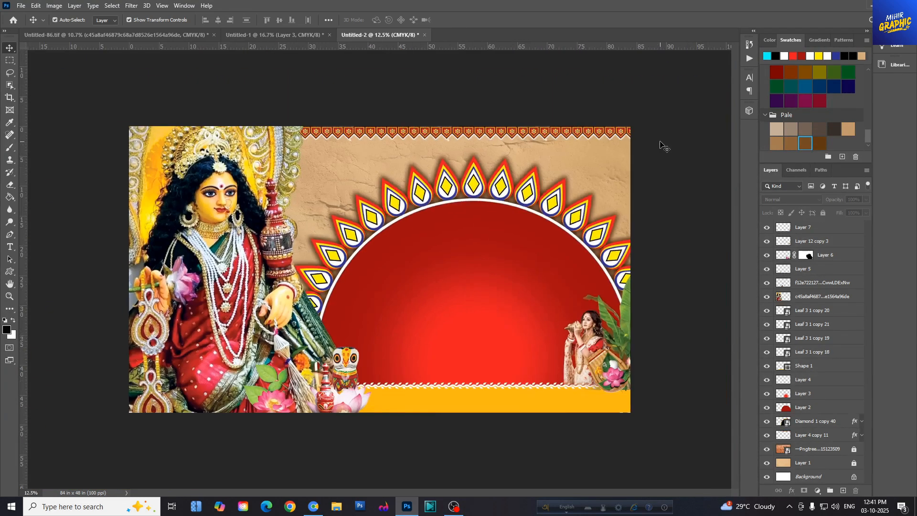
pyautogui.click(282, 38)
pyautogui.moveTo(404, 157); pyautogui.dragTo(398, 167)
pyautogui.moveTo(367, 109); pyautogui.dragTo(588, 171)
# - Bring in the "স্থাপিত ১৪১৫" badge above the mandala's left side and shift the mandala slightly left
pyautogui.click(277, 35)
pyautogui.moveTo(321, 203); pyautogui.dragTo(332, 168)
pyautogui.click(583, 161)
pyautogui.moveTo(596, 170); pyautogui.dragTo(590, 170)
pyautogui.moveTo(457, 235); pyautogui.dragTo(448, 233)
# - Bring the hanging ornament with three round medallions from Untitled-1 and place it in the banner's upper-right corner
pyautogui.click(253, 35)
pyautogui.moveTo(467, 176); pyautogui.dragTo(612, 203)
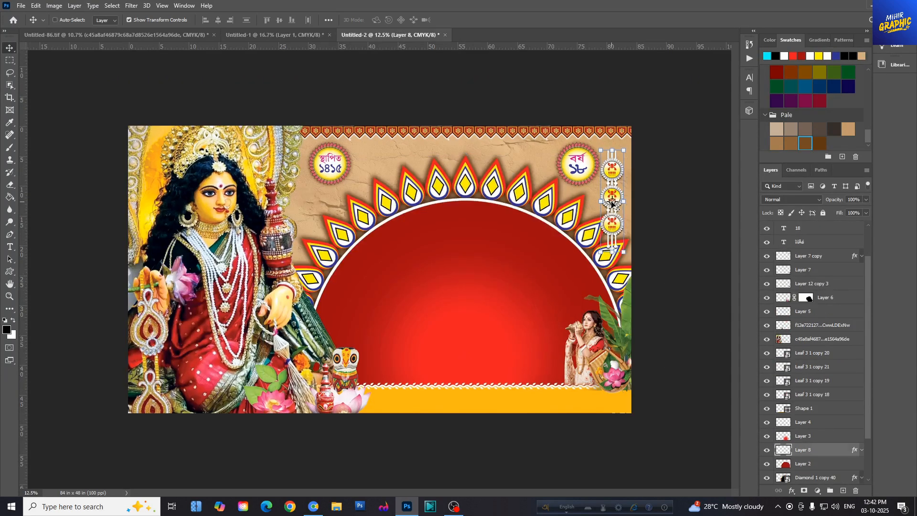
pyautogui.hotkey('ctrl', '+')
pyautogui.hotkey('ctrl', '+')
pyautogui.moveTo(514, 492); pyautogui.dragTo(611, 498)
pyautogui.scroll(3, 529, 285)
pyautogui.moveTo(475, 286); pyautogui.dragTo(490, 254)
# - Layer the hanging ornament beneath the patterned border but above the mandala, and shift it slightly in from the edge
pyautogui.scroll(-3, 815, 434)
pyautogui.moveTo(814, 396); pyautogui.dragTo(815, 441)
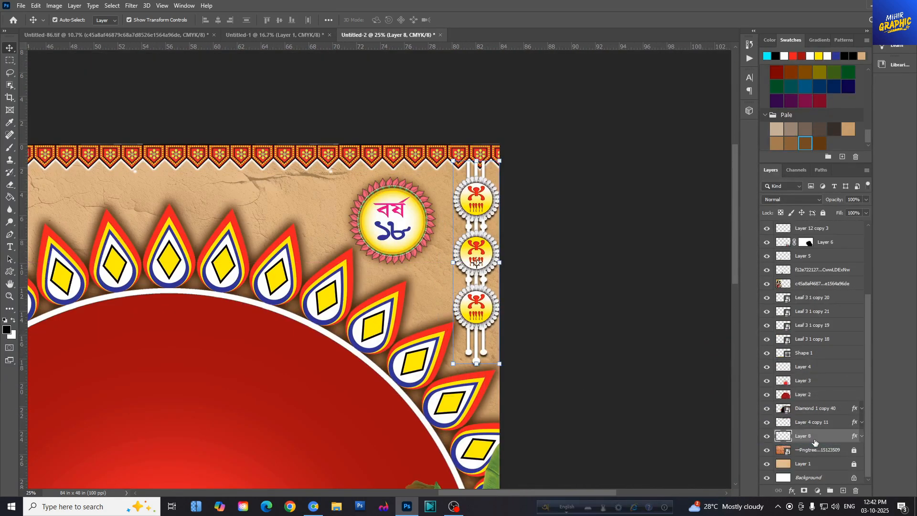
pyautogui.moveTo(481, 235); pyautogui.dragTo(474, 236)
pyautogui.scroll(-1, 465, 335)
pyautogui.hotkey('ctrl', ']')
pyautogui.hotkey('ctrl', ']')
pyautogui.hotkey('ctrl', ']')
pyautogui.hotkey('ctrl', ']')
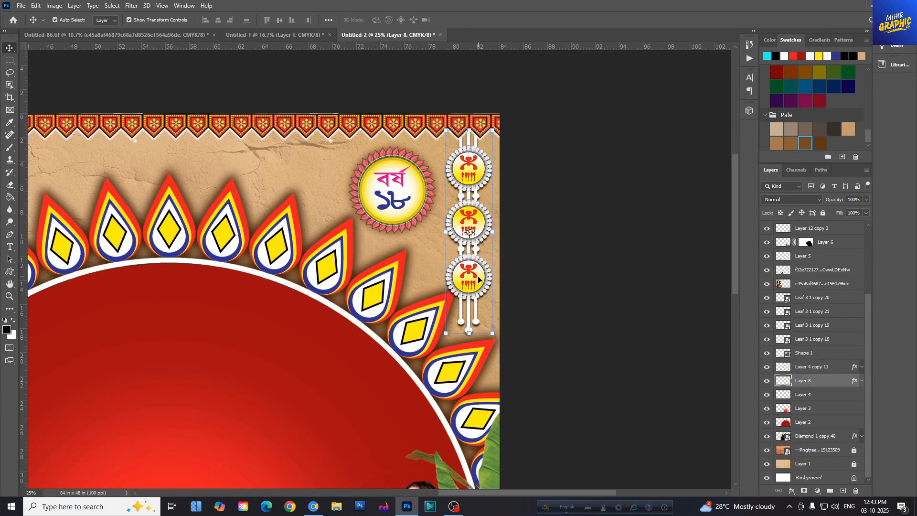
pyautogui.moveTo(478, 280); pyautogui.dragTo(480, 280)
# - Nudge the "বর্ষ ১৮" badge, add a horizontal guide at its upper edge and line up the "স্থাপিত ১৪১৫" badge
pyautogui.moveTo(395, 199); pyautogui.dragTo(400, 197)
pyautogui.moveTo(452, 47); pyautogui.dragTo(444, 143)
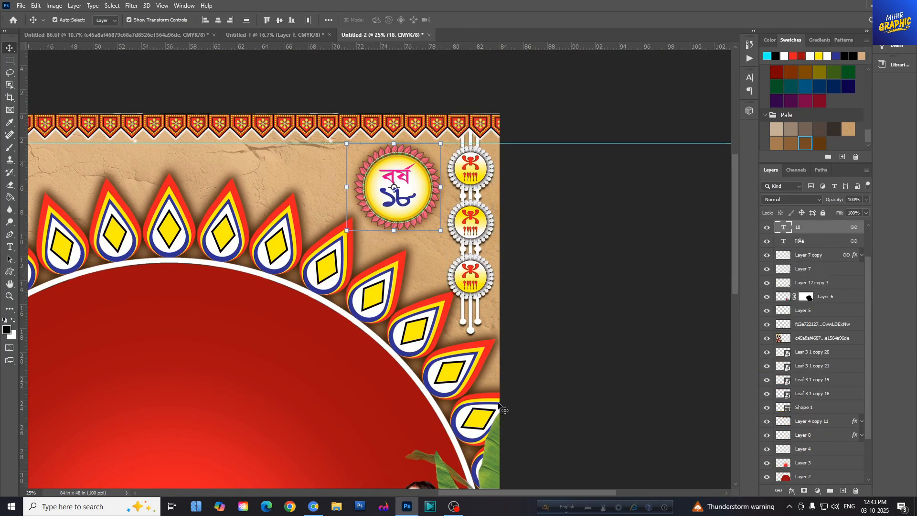
pyautogui.moveTo(524, 495); pyautogui.dragTo(418, 494)
pyautogui.click(337, 200)
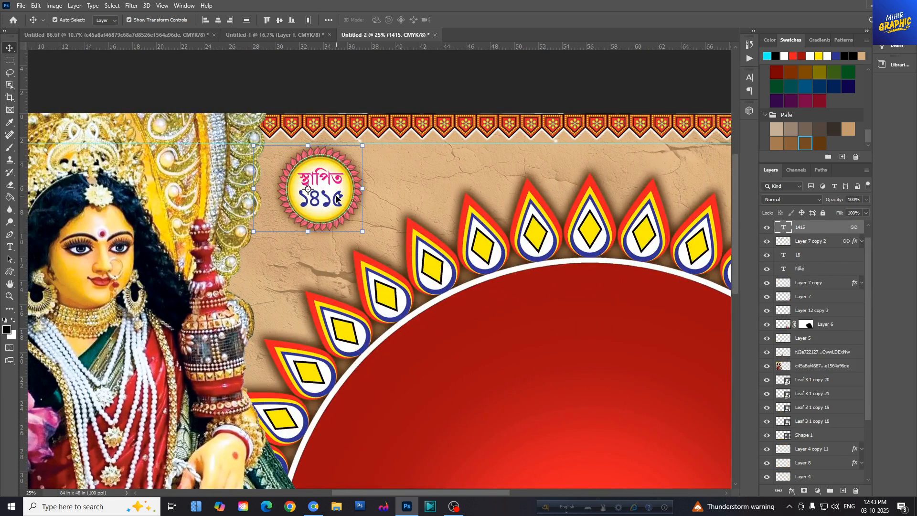
# - Nudge the red mandala slightly up and to the left
pyautogui.moveTo(566, 366); pyautogui.dragTo(562, 359)
pyautogui.hotkey('ctrl', '-')
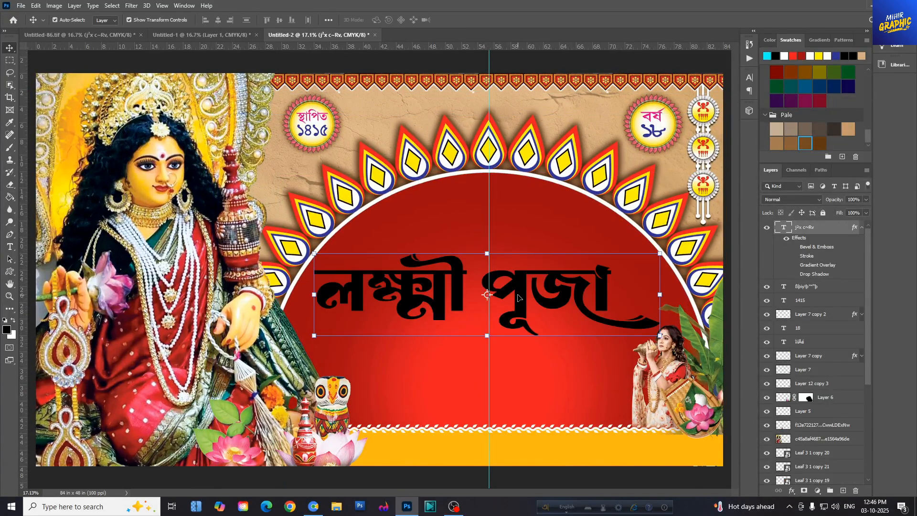
# - Add a smooth Inner Bevel to the "লক্ষ্মী পূজা" title with 121% depth, 22 px size and 1 px soften
pyautogui.moveTo(518, 287); pyautogui.dragTo(527, 287)
pyautogui.click(791, 490)
pyautogui.click(812, 410)
pyautogui.moveTo(491, 71); pyautogui.dragTo(475, 61)
pyautogui.hotkey('ctrl', '+')
pyautogui.hotkey('ctrl', '+')
pyautogui.moveTo(604, 107); pyautogui.dragTo(390, 205)
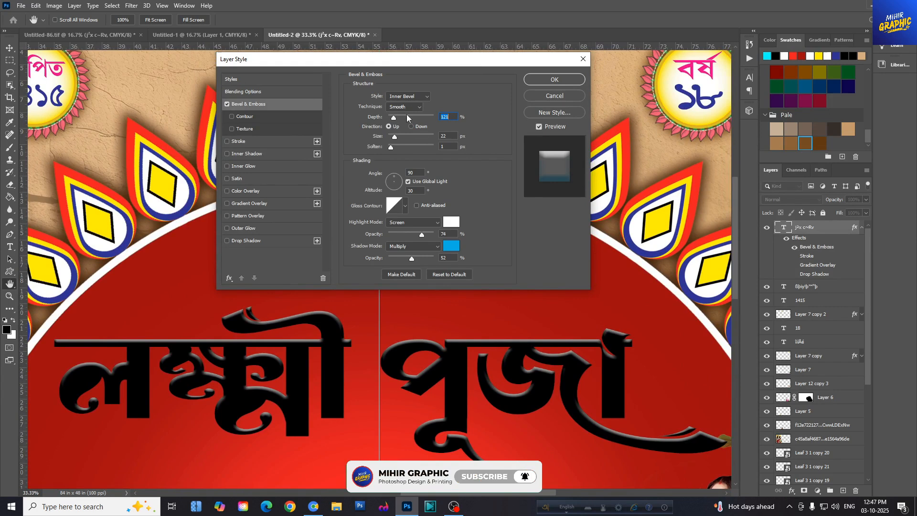
# - Set the bevel's shadow to colour #04b3e5 in Multiply mode at 51% opacity
pyautogui.click(450, 246)
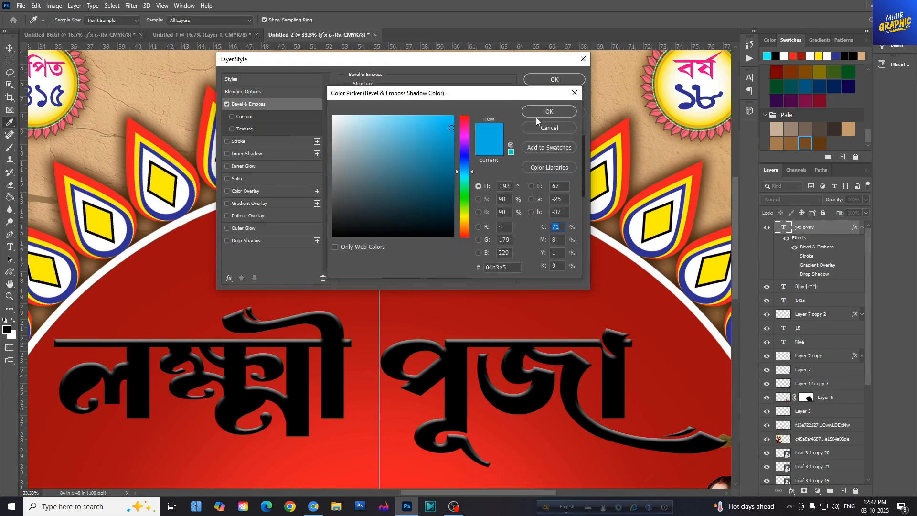
pyautogui.click(536, 115)
pyautogui.click(412, 257)
pyautogui.click(430, 248)
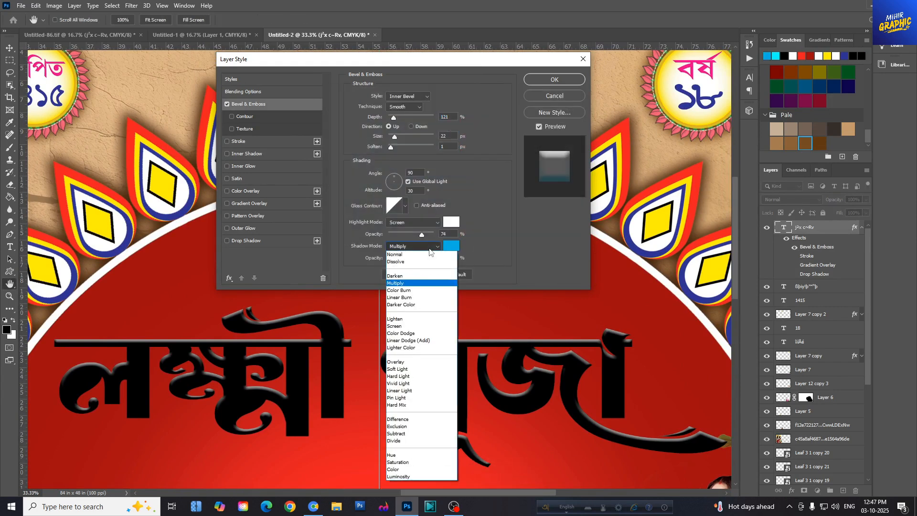
pyautogui.click(536, 234)
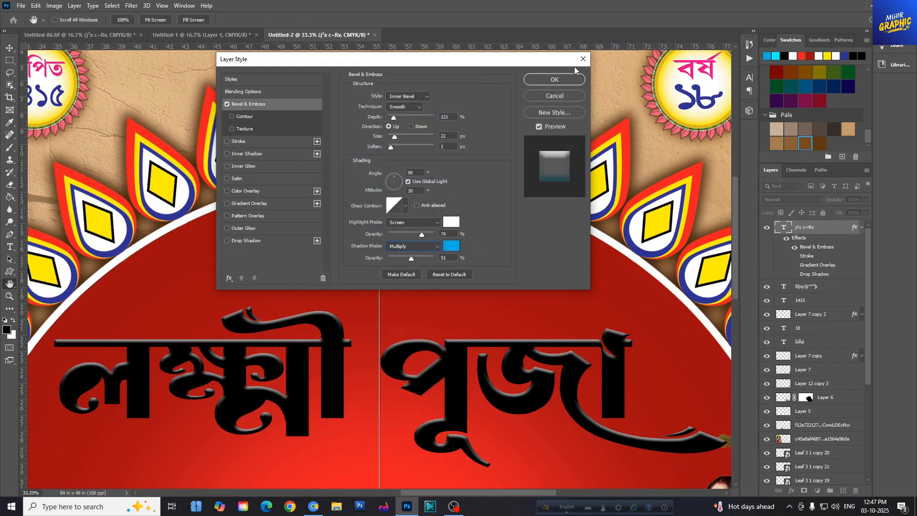
# - Add a 10 px outside stroke in black (#000000) to the "লক্ষ্মী পূজা" title
pyautogui.click(239, 142)
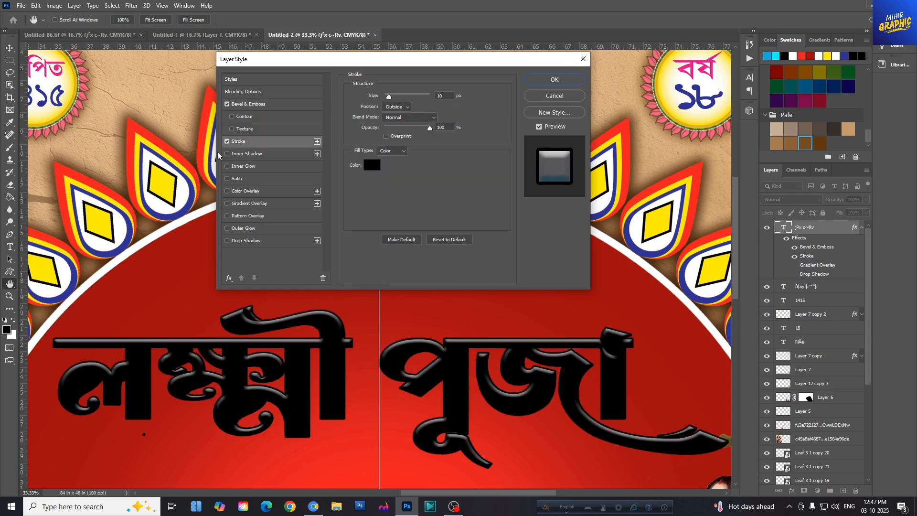
pyautogui.click(375, 165)
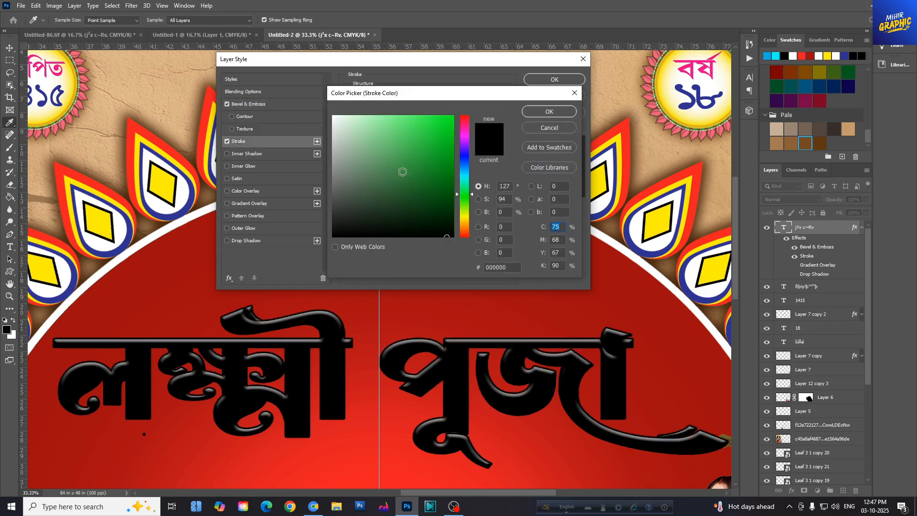
pyautogui.click(549, 113)
# - Add a linear yellow, white and pink gradient overlay to the "লক্ষ্মী পূজা" title at 87° and 100% scale
pyautogui.click(252, 204)
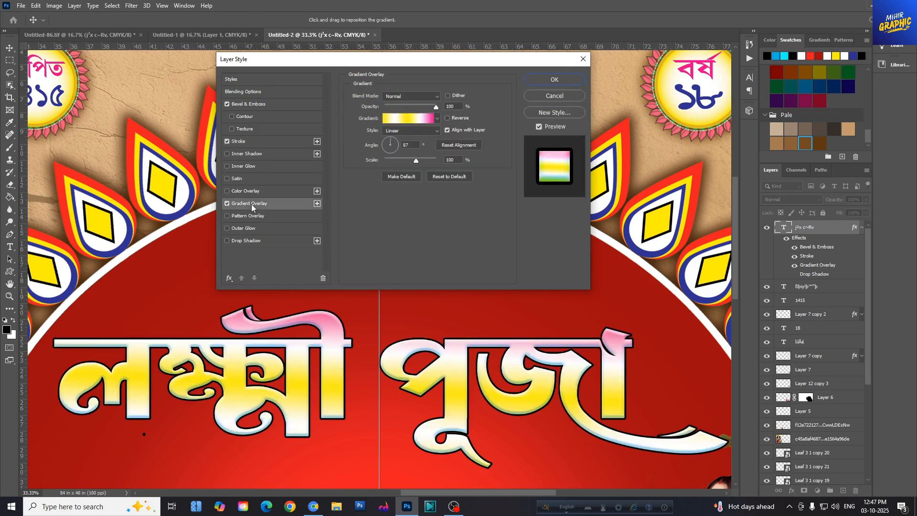
pyautogui.click(412, 118)
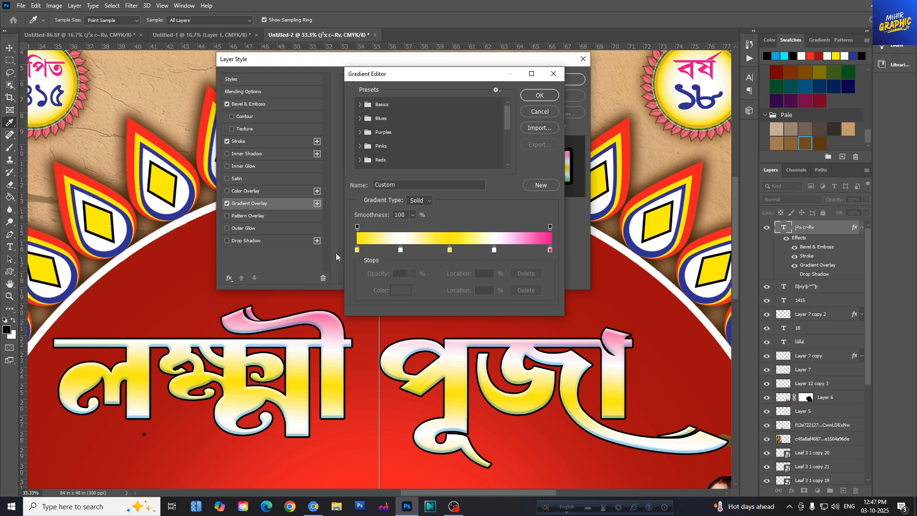
pyautogui.click(540, 96)
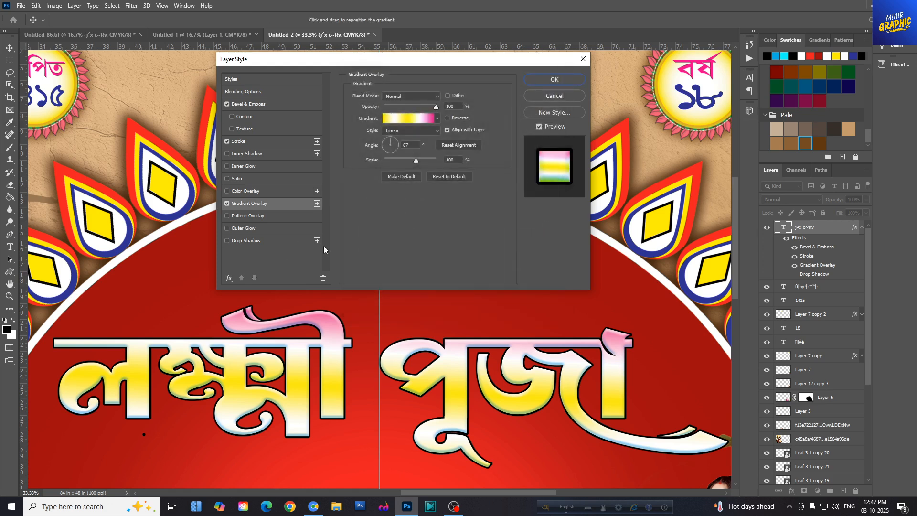
# - Add a black drop shadow to the title in Normal mode with 100% opacity, 38 px distance, 11% spread and 38 px size
pyautogui.click(242, 241)
pyautogui.click(448, 97)
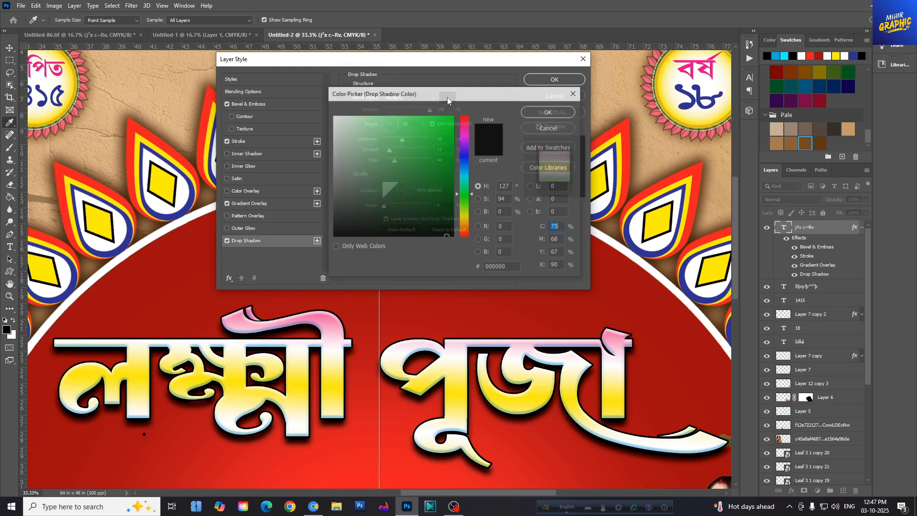
pyautogui.click(575, 93)
pyautogui.click(410, 97)
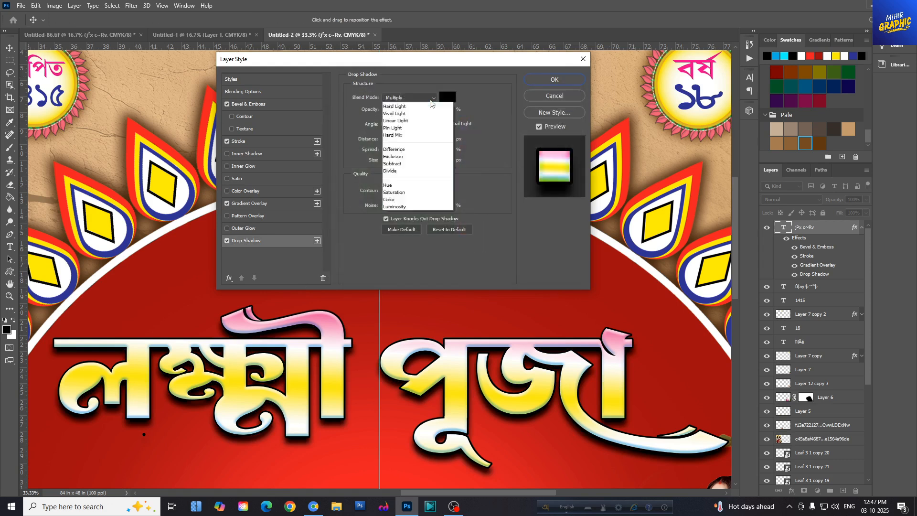
pyautogui.click(418, 102)
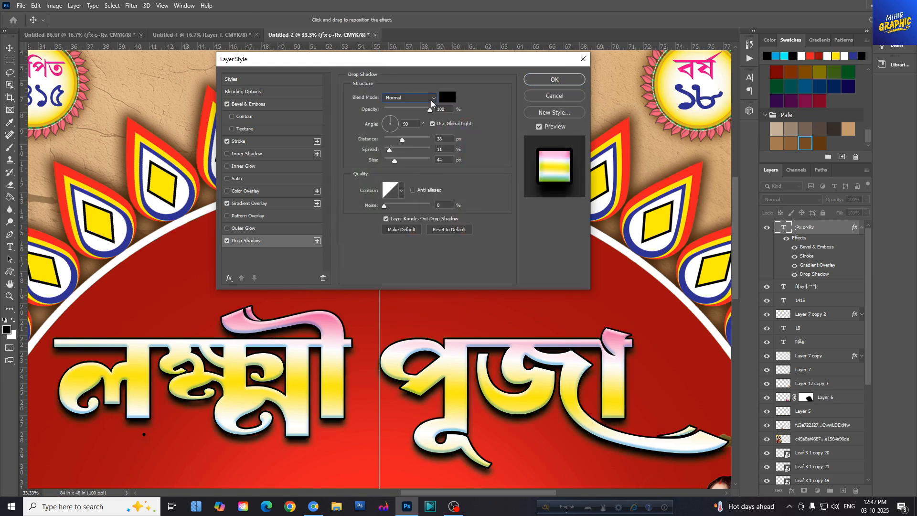
pyautogui.click(448, 97)
pyautogui.click(550, 112)
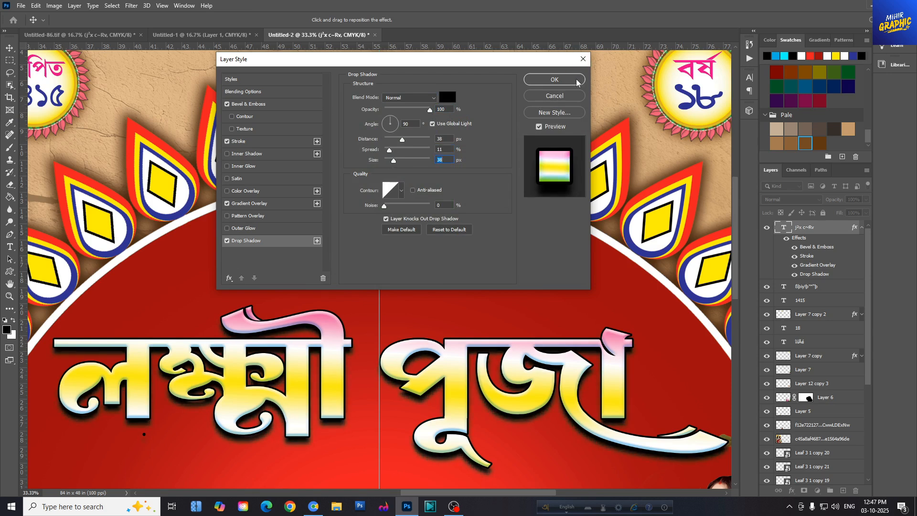
pyautogui.click(576, 82)
# - Position the yellow "॥ সার্ব্বজনীন শ্রী শ্রী ॥" line above the title, with a pair of hanging lamps at each end
pyautogui.hotkey('ctrl', '-')
pyautogui.hotkey('ctrl', '-')
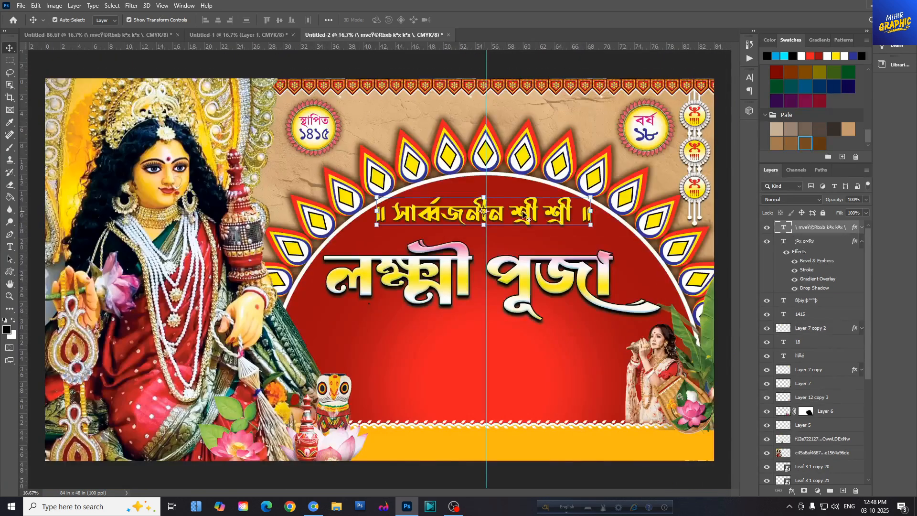
pyautogui.moveTo(524, 215); pyautogui.dragTo(527, 225)
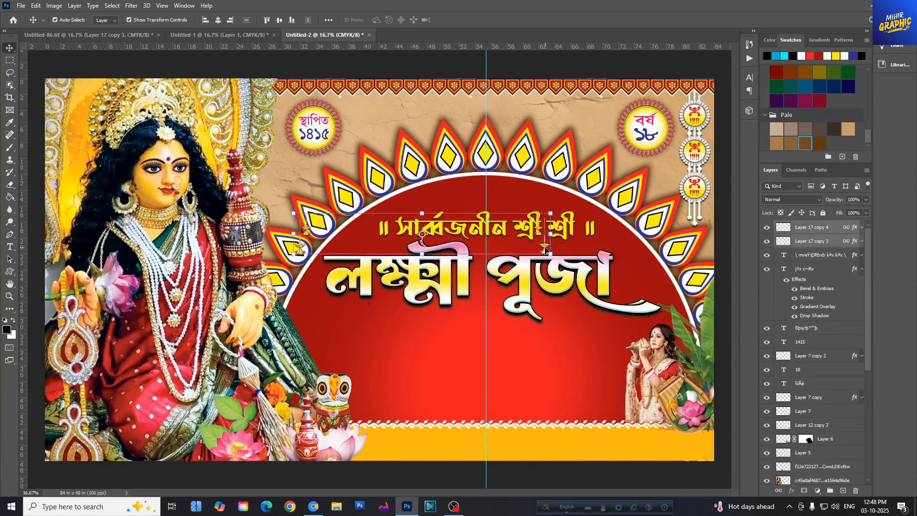
pyautogui.moveTo(545, 249); pyautogui.dragTo(607, 242)
# - Move both hanging lamp layers down the stack to sit between Layer 4 and Layer 3
pyautogui.moveTo(815, 243); pyautogui.dragTo(821, 443)
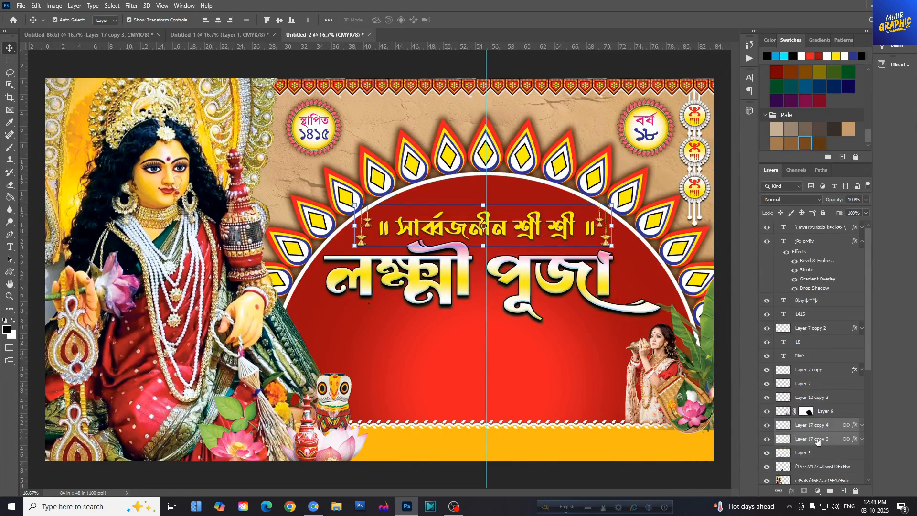
pyautogui.scroll(-5, 828, 392)
pyautogui.moveTo(836, 302); pyautogui.dragTo(812, 460)
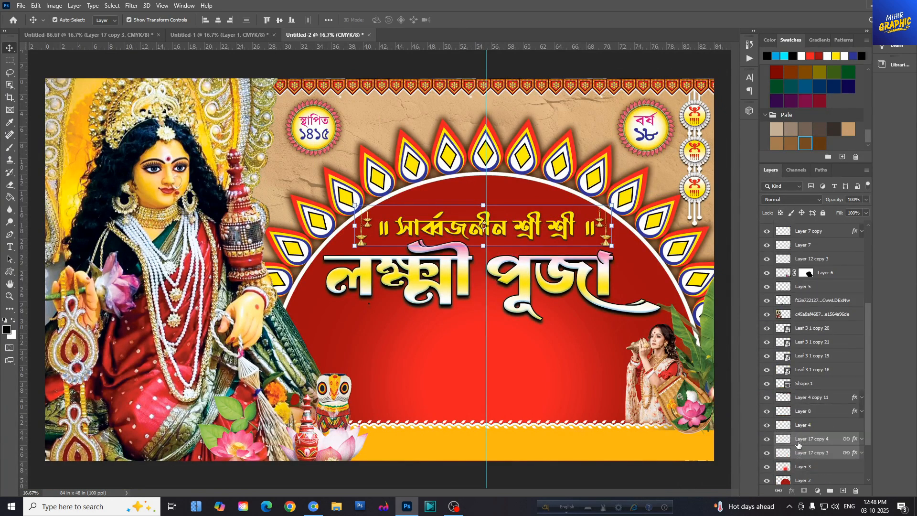
pyautogui.click(771, 426)
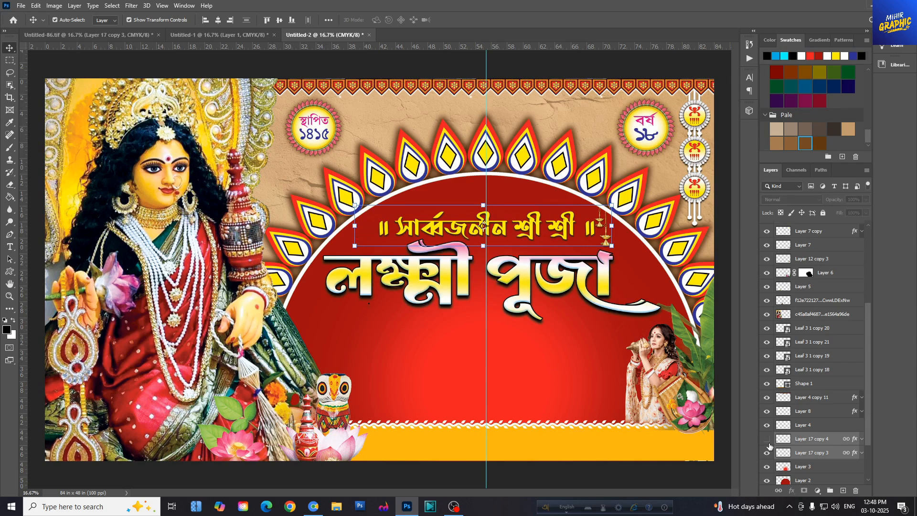
# - Nudge the linked hanging lamps slightly right and down around the "॥ সার্ব্বজনীন শ্রী শ্রী ॥" line
pyautogui.hotkey('ctrl', '=')
pyautogui.hotkey('ctrl', '=')
pyautogui.hscroll(5, 678, 473)
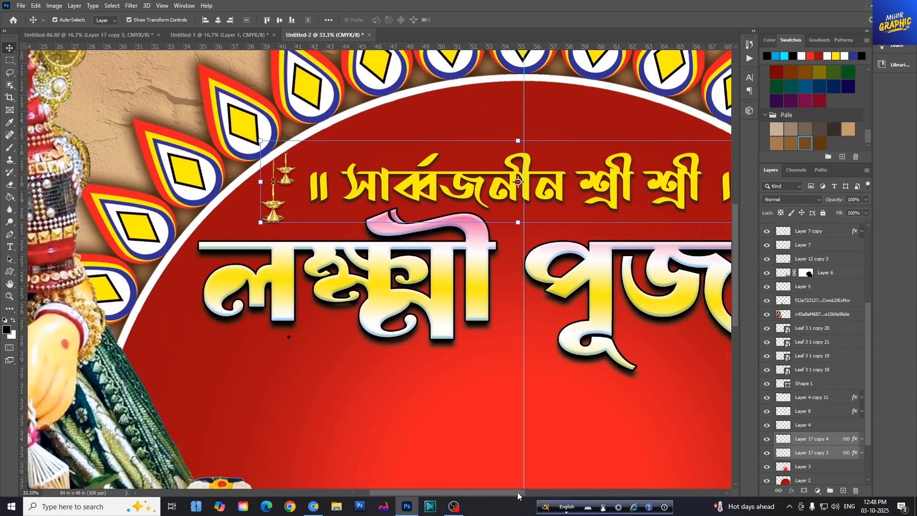
pyautogui.click(767, 453)
pyautogui.hotkey('shift', 'Right')
pyautogui.hotkey('shift', 'Right')
pyautogui.hotkey('shift', 'Right')
pyautogui.hotkey('shift', 'Down')
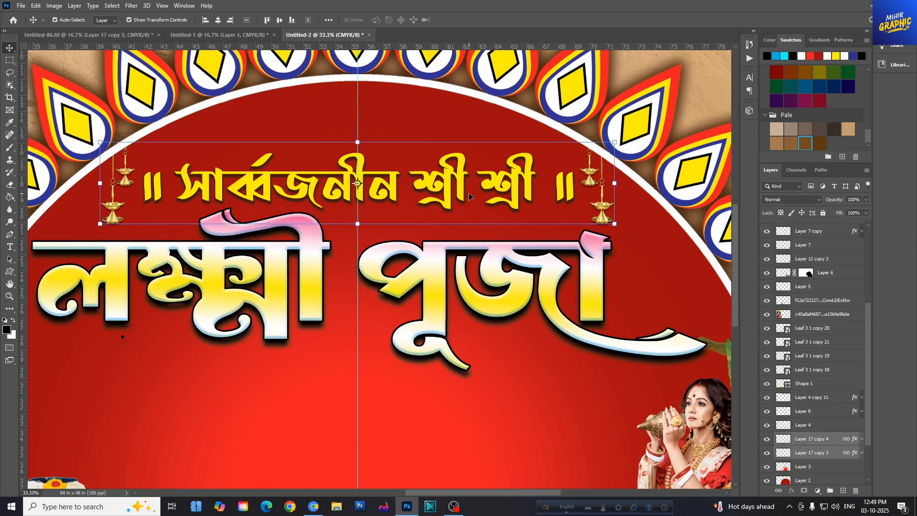
# - Nudge the "॥ সার্ব্বজনীন শ্রী শ্রী ॥" line slightly left toward the vertical centre guide
pyautogui.hotkey('ctrl', '-')
pyautogui.click(536, 228)
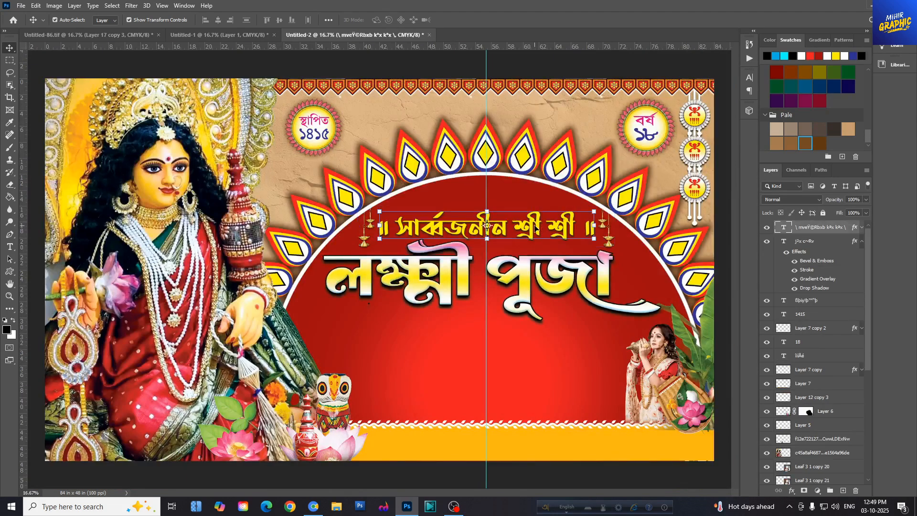
pyautogui.click(592, 60)
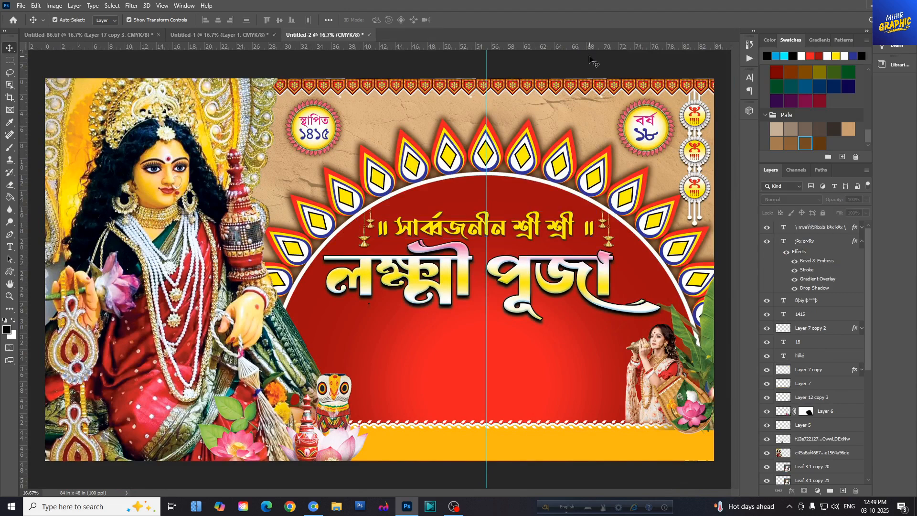
pyautogui.click(565, 273)
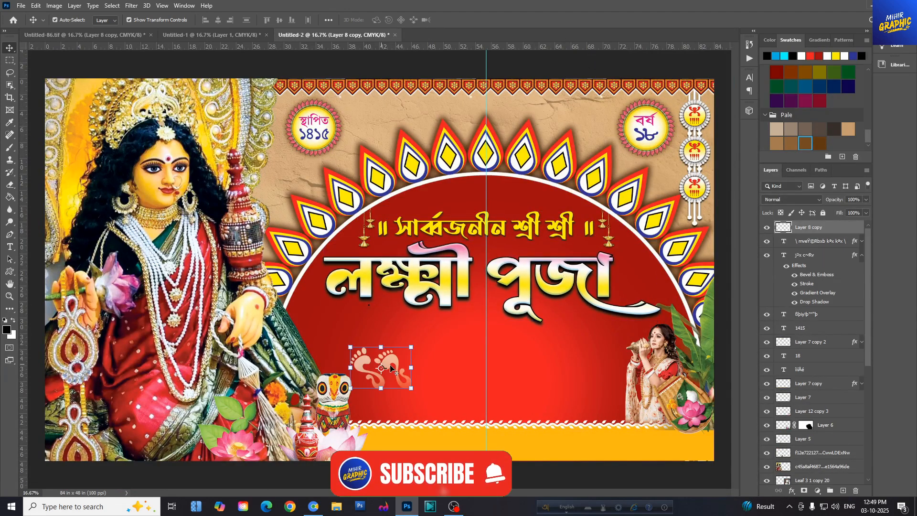
# - Place the footprint motif beside the owl and add a horizontally flipped copy beside the woman blowing the conch
pyautogui.moveTo(385, 377); pyautogui.dragTo(390, 380)
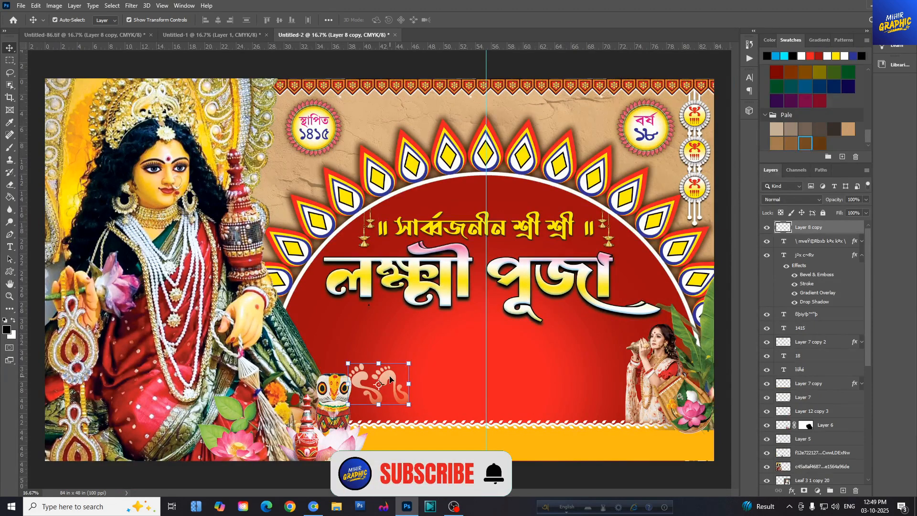
pyautogui.hotkey('ctrl', 'j')
pyautogui.hotkey('ctrl', 't')
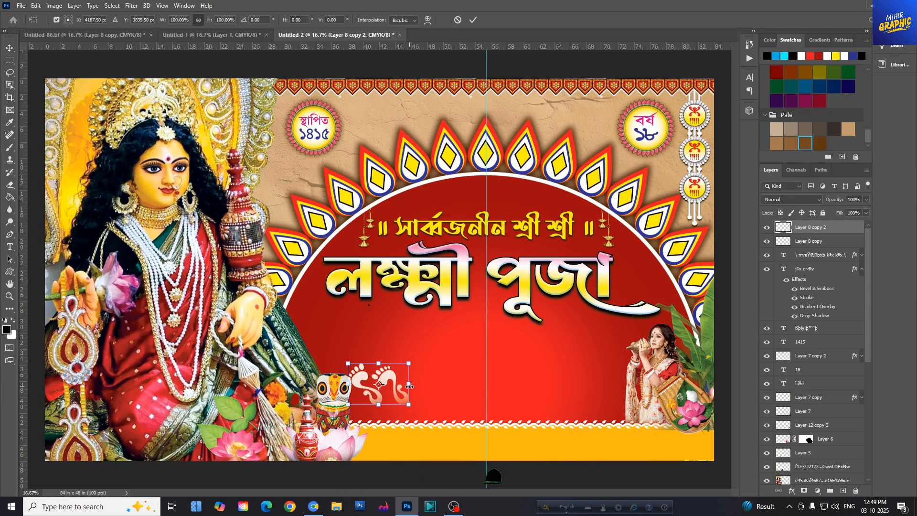
pyautogui.rightClick(395, 387)
pyautogui.click(414, 375)
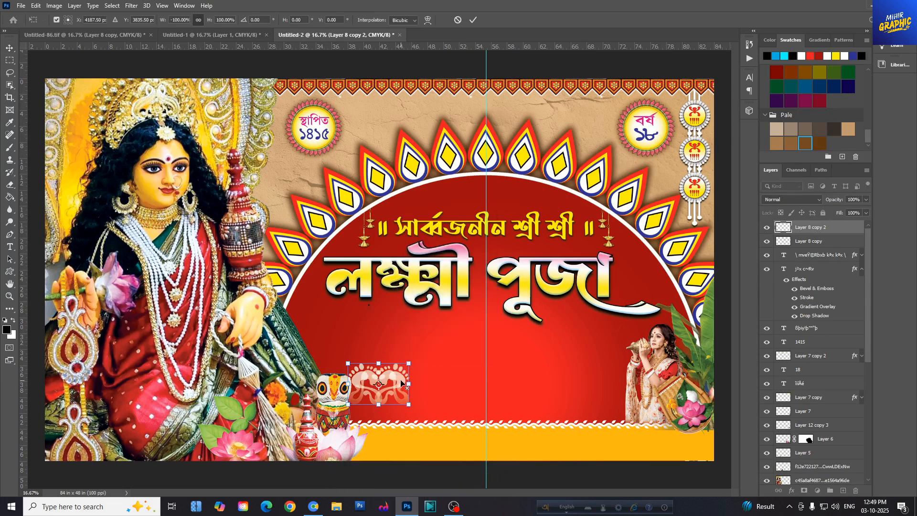
pyautogui.moveTo(447, 388); pyautogui.dragTo(652, 389)
pyautogui.click(471, 20)
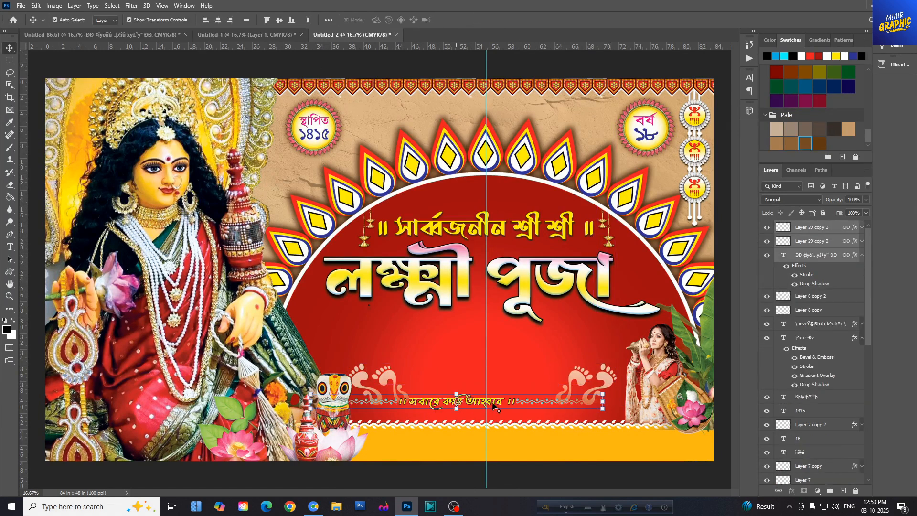
# - Position the "সবারে করি আহ্বান" line between the footprints, just above the white border
pyautogui.moveTo(515, 407); pyautogui.dragTo(528, 405)
pyautogui.hotkey('shift', 'Left')
pyautogui.hotkey('shift', 'Left')
pyautogui.hotkey('shift', 'Left')
pyautogui.hotkey('shift', 'Left')
pyautogui.hotkey('shift', 'Down')
pyautogui.hotkey('shift', 'Down')
pyautogui.hotkey('shift', 'Down')
pyautogui.hotkey('shift', 'Down')
pyautogui.hotkey('shift', 'Down')
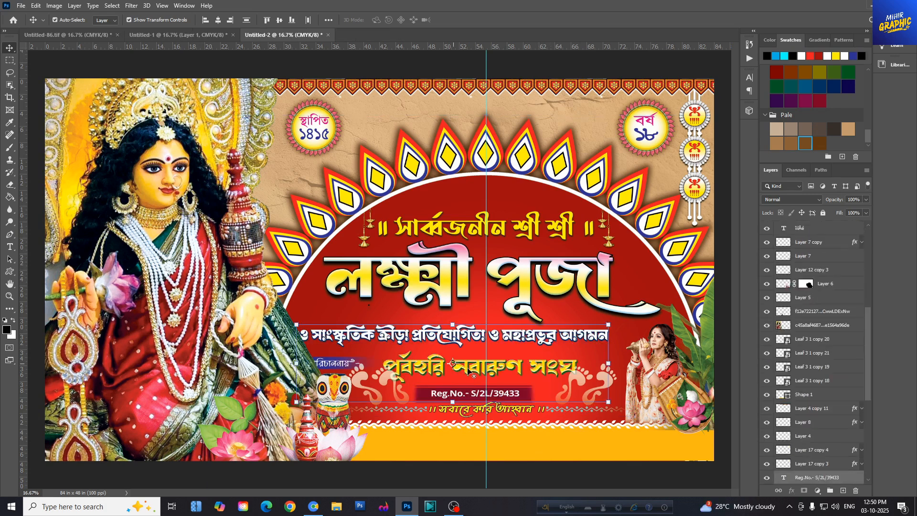
# - Place the event and organiser text lines below the title and move the two heading lines slightly up
pyautogui.moveTo(468, 370); pyautogui.dragTo(486, 361)
pyautogui.click(513, 231)
pyautogui.moveTo(514, 231); pyautogui.dragTo(515, 224)
pyautogui.click(520, 282)
pyautogui.hotkey('shift', 'Up')
pyautogui.hotkey('shift', 'Up')
pyautogui.hotkey('shift', 'Up')
pyautogui.hotkey('shift', 'Up')
pyautogui.hotkey('shift', 'Up')
pyautogui.hotkey('shift', 'Up')
pyautogui.hotkey('shift', 'Up')
pyautogui.hotkey('shift', 'Up')
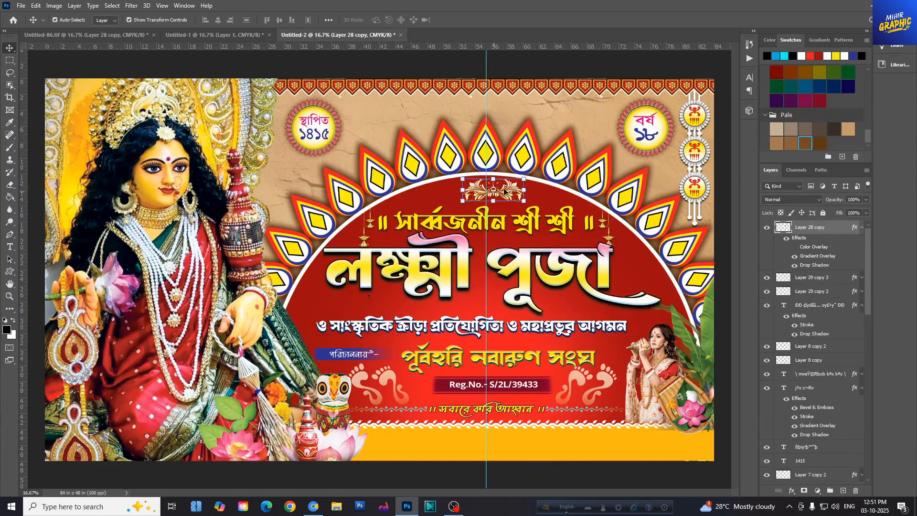
# - Place the gold floral ornament at the top of the red arch, then enlarge the linked petal arch to 105.73% and lower it
pyautogui.moveTo(499, 196); pyautogui.dragTo(500, 190)
pyautogui.hotkey('ctrl', '-')
pyautogui.click(616, 265)
pyautogui.click(666, 356)
pyautogui.moveTo(670, 151); pyautogui.dragTo(682, 140)
pyautogui.moveTo(604, 250); pyautogui.dragTo(602, 263)
pyautogui.click(477, 23)
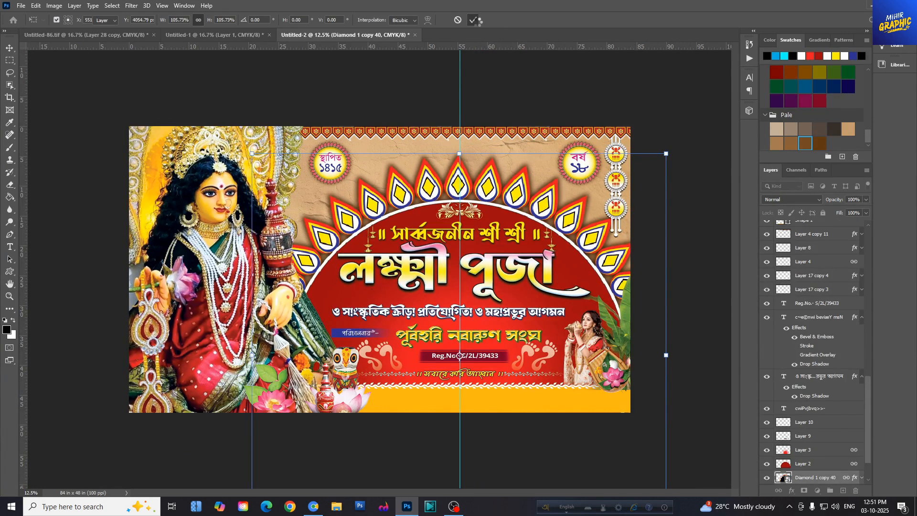
# - Move the "লক্ষ্মী পূজা" title and the "সবারে করি আহ্বান" line slightly down
pyautogui.hotkey('ctrl', '+')
pyautogui.hotkey('ctrl', '+')
pyautogui.click(509, 243)
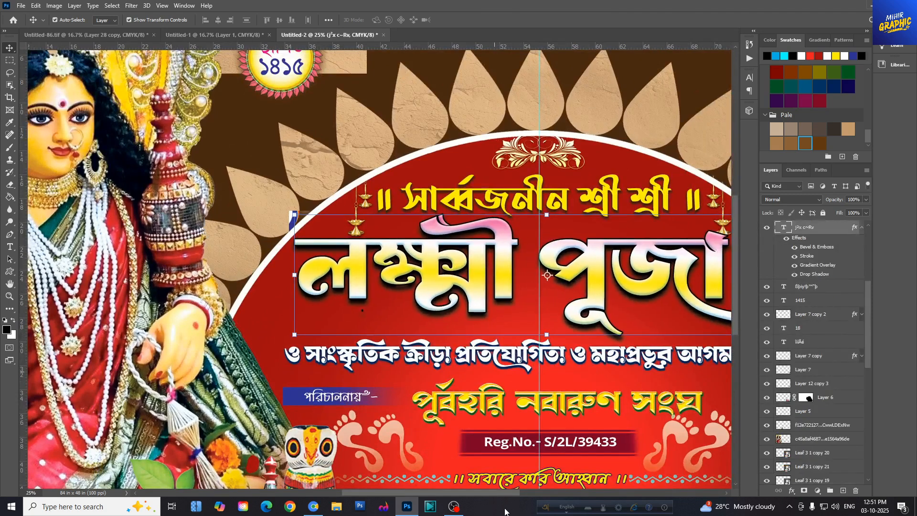
pyautogui.moveTo(505, 493); pyautogui.dragTo(526, 492)
pyautogui.moveTo(592, 244); pyautogui.dragTo(593, 254)
pyautogui.moveTo(735, 310); pyautogui.dragTo(735, 330)
pyautogui.moveTo(522, 421); pyautogui.dragTo(521, 424)
# - Nudge the registration number together with its dark red strip left and down to centre them on the guide
pyautogui.click(501, 383)
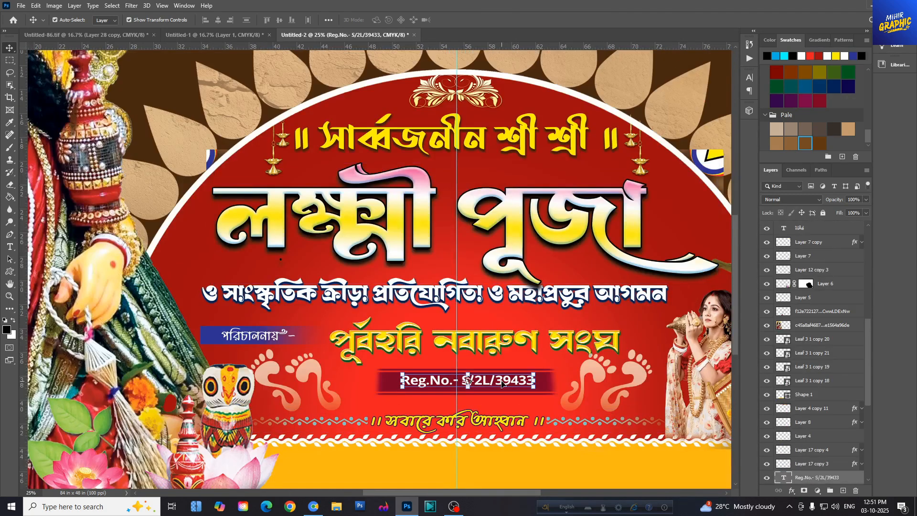
pyautogui.keyDown('shift'); pyautogui.click(390, 382); pyautogui.keyUp('shift')
pyautogui.hotkey('shift', 'Left')
pyautogui.hotkey('shift', 'Left')
pyautogui.hotkey('shift', 'Left')
pyautogui.hotkey('shift', 'Left')
pyautogui.hotkey('shift', 'Left')
pyautogui.hotkey('shift', 'Left')
pyautogui.hotkey('shift', 'Left')
pyautogui.hotkey('shift', 'Left')
pyautogui.hotkey('shift', 'Down')
pyautogui.hotkey('shift', 'Down')
pyautogui.hotkey('shift', 'Down')
pyautogui.hotkey('shift', 'Down')
pyautogui.hotkey('shift', 'Down')
# - Shift the "পূর্বহরি নবারুণ সংঘ" club name slightly left and the white event line below the title slightly down
pyautogui.moveTo(462, 356); pyautogui.dragTo(459, 356)
pyautogui.click(434, 298)
pyautogui.moveTo(434, 299); pyautogui.dragTo(435, 302)
# - Nudge the "॥ সার্ব্বজনীন শ্রী শ্রী ॥" line down and the "লক্ষ্মী পূজা" title slightly left
pyautogui.click(513, 139)
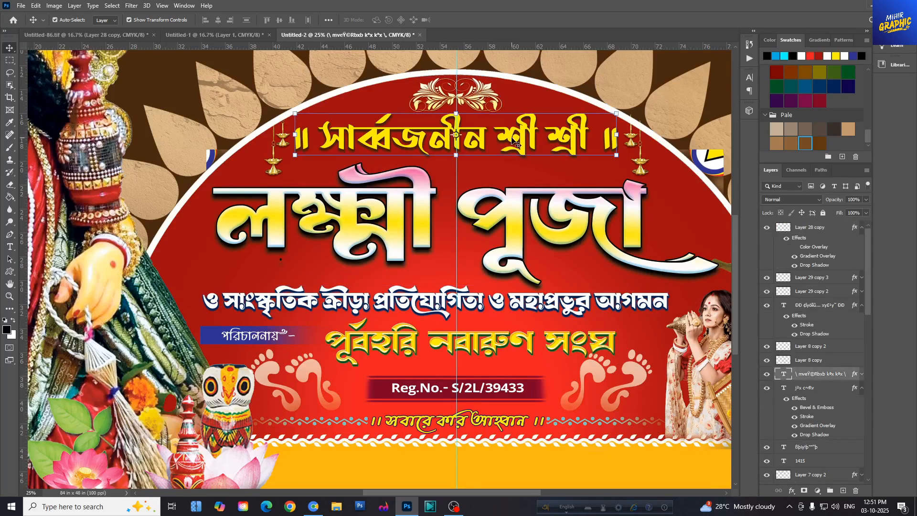
pyautogui.hotkey('shift', 'Down')
pyautogui.hotkey('shift', 'Down')
pyautogui.hotkey('shift', 'Down')
pyautogui.hotkey('shift', 'Down')
pyautogui.hotkey('shift', 'Down')
pyautogui.hotkey('shift', 'Down')
pyautogui.click(519, 203)
pyautogui.hotkey('shift', 'Left')
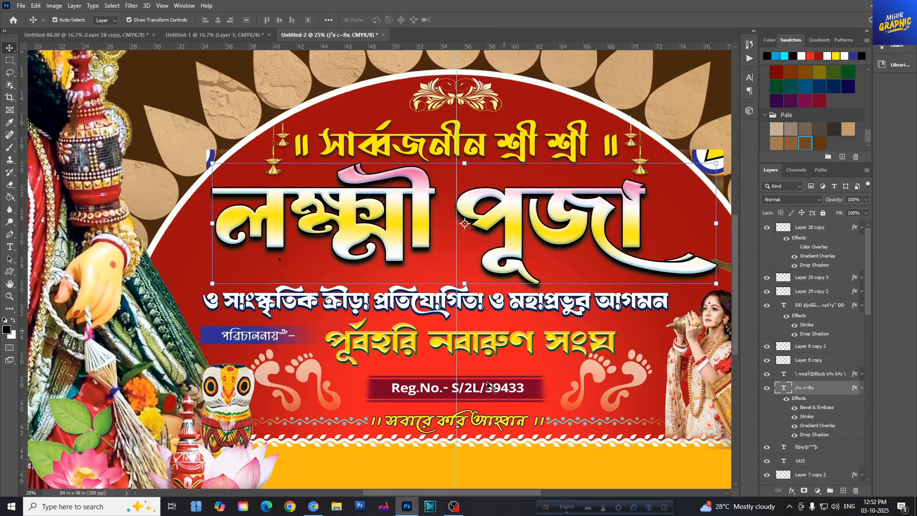
# - Place the venue address line in the yellow strip and centre the purple blessing line beneath the banner's upper border
pyautogui.click(491, 386)
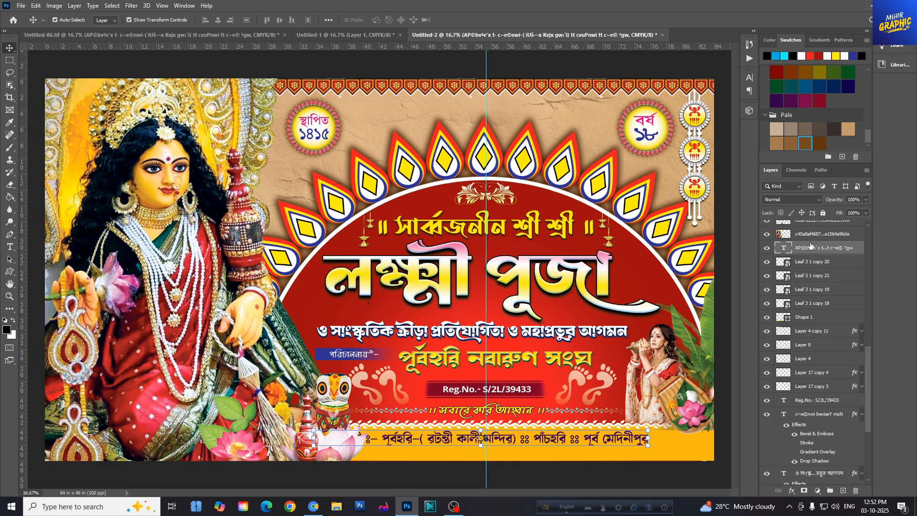
pyautogui.moveTo(570, 435); pyautogui.dragTo(615, 447)
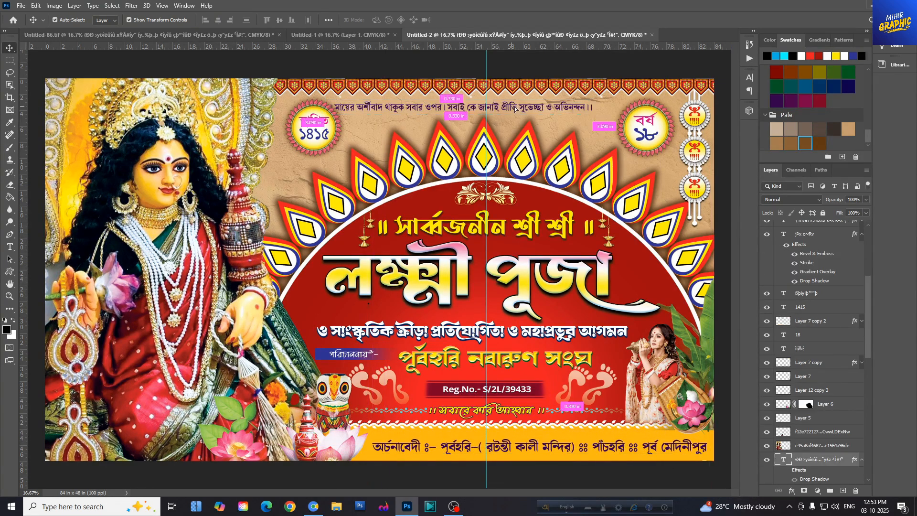
pyautogui.moveTo(515, 106); pyautogui.dragTo(538, 107)
pyautogui.hotkey('ctrl', '+')
pyautogui.hotkey('ctrl', '+')
pyautogui.moveTo(736, 288); pyautogui.dragTo(737, 209)
pyautogui.moveTo(464, 492); pyautogui.dragTo(515, 487)
pyautogui.moveTo(398, 228); pyautogui.dragTo(405, 225)
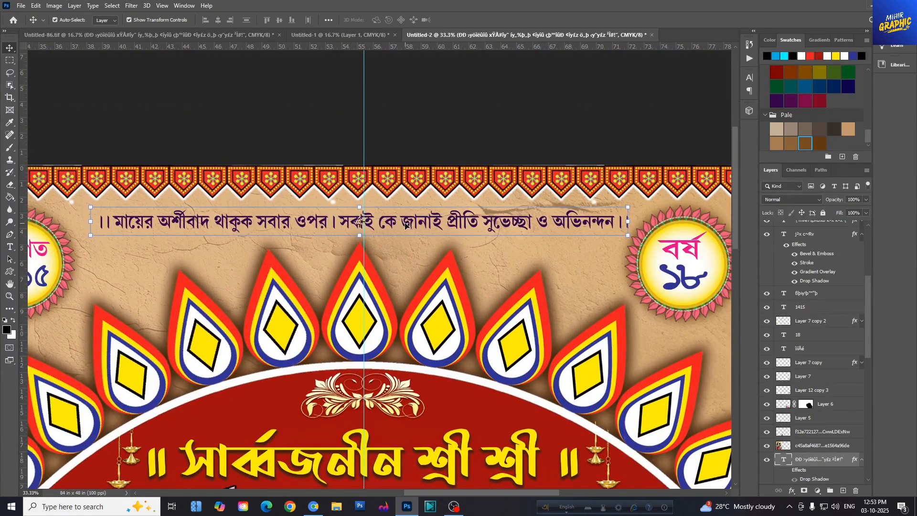
# - Nudge the hanging medallion chain and the linked "বর্ষ ১৮" badge slightly to the right
pyautogui.moveTo(476, 492); pyautogui.dragTo(511, 492)
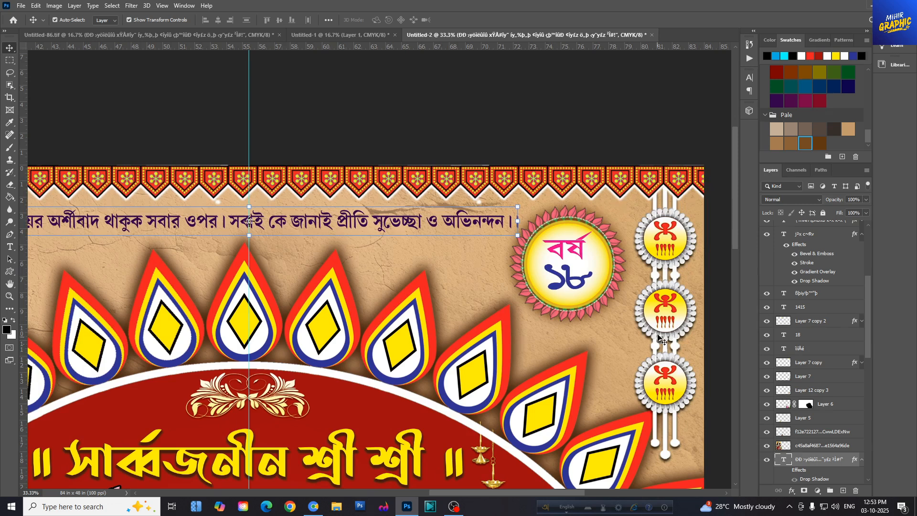
pyautogui.moveTo(658, 334); pyautogui.dragTo(660, 334)
pyautogui.moveTo(591, 274); pyautogui.dragTo(597, 274)
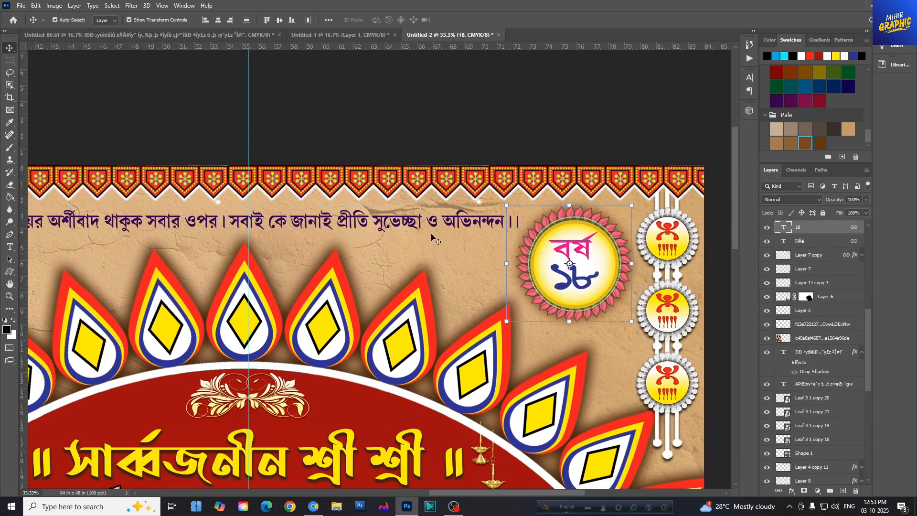
# - Give the blessing line a white Normal-mode drop shadow with 100% opacity, 120° angle, 0 px distance, 33% spread and 128 px size
pyautogui.click(423, 223)
pyautogui.moveTo(472, 493); pyautogui.dragTo(452, 499)
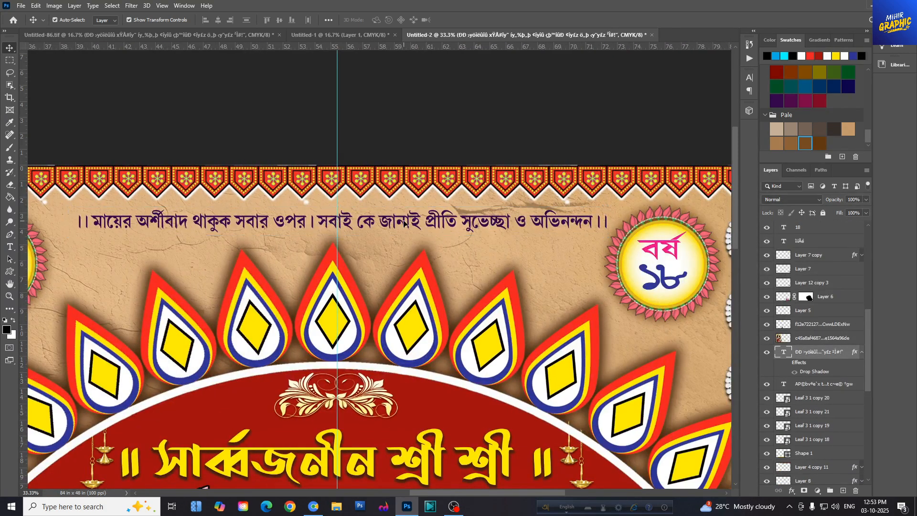
pyautogui.click(792, 490)
pyautogui.click(812, 495)
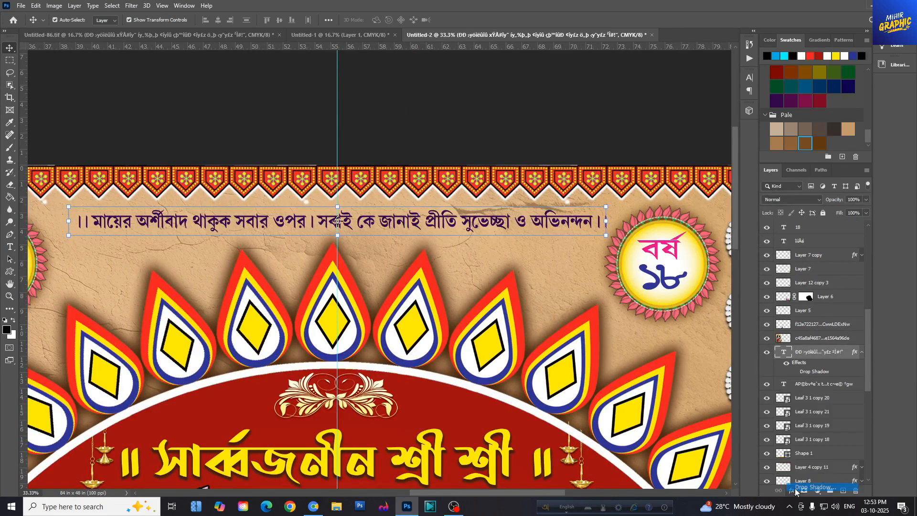
pyautogui.moveTo(471, 263); pyautogui.dragTo(497, 244)
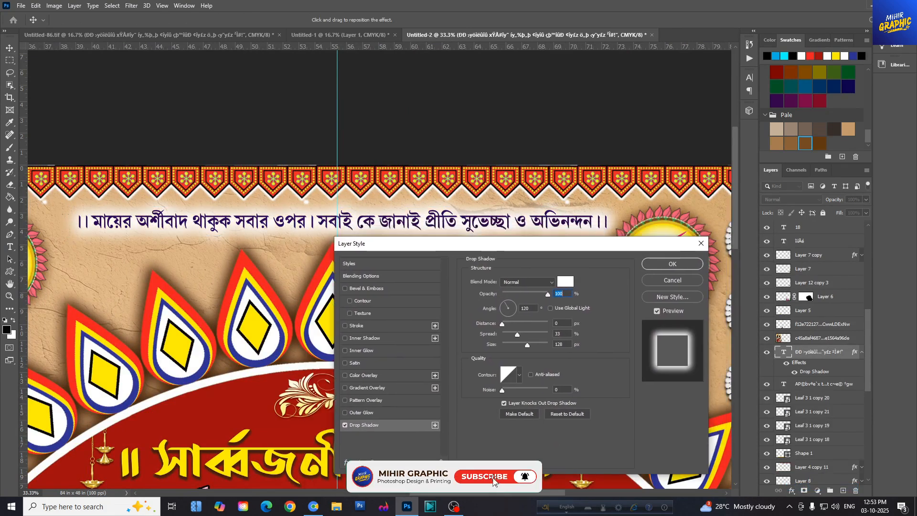
pyautogui.click(688, 266)
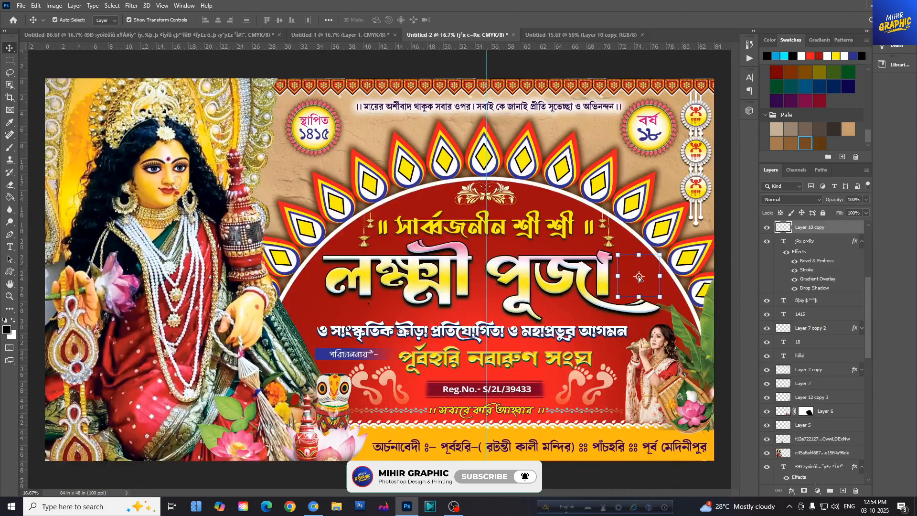
# - Nudge the golden kalash with marigolds into place above the end stroke of the "লক্ষ্মী পূজা" title
pyautogui.moveTo(645, 286); pyautogui.dragTo(639, 287)
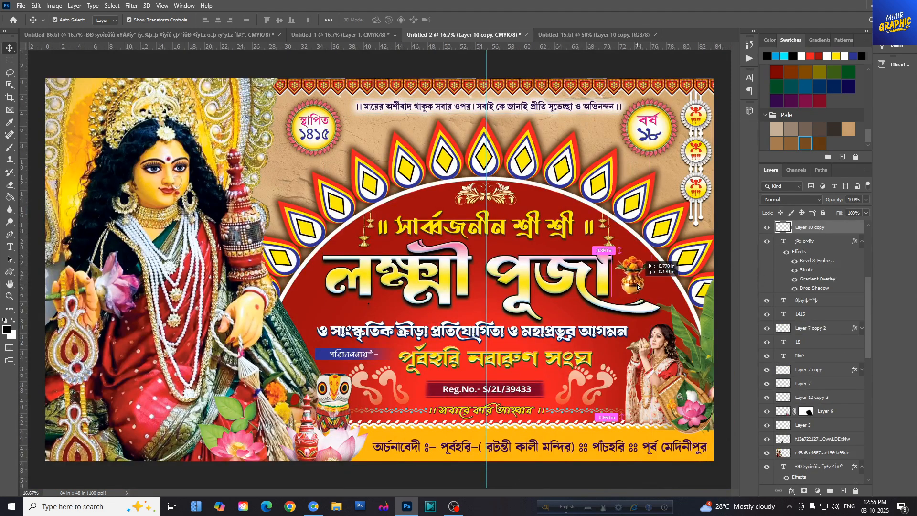
pyautogui.hotkey('ctrl', '+')
pyautogui.hotkey('ctrl', '+')
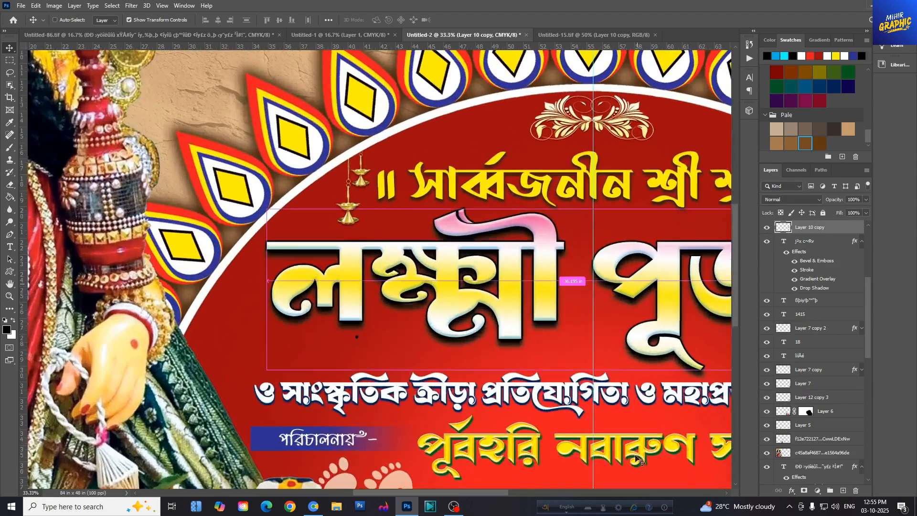
pyautogui.moveTo(479, 492); pyautogui.dragTo(566, 493)
pyautogui.moveTo(508, 304)
pyautogui.mouseDown()
pyautogui.moveTo(519, 306)
pyautogui.moveTo(512, 299)
pyautogui.mouseUp()
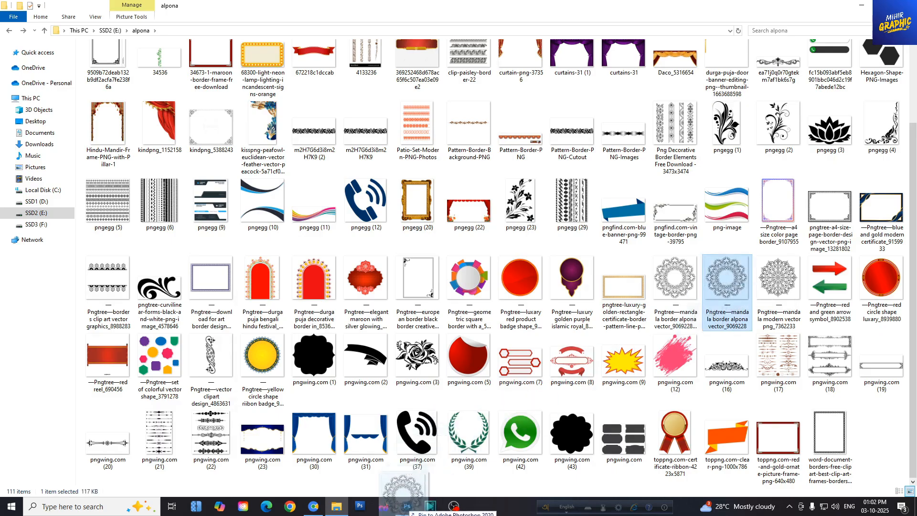
# - Place the mandala border alpona image in the banner and centre it behind the kalash, one layer below it
pyautogui.click(407, 506)
pyautogui.hotkey('ctrl', 'v')
pyautogui.moveTo(367, 266); pyautogui.dragTo(521, 276)
pyautogui.press('Return')
pyautogui.scroll(-3, 825, 344)
pyautogui.hotkey('ctrl', '[')
pyautogui.moveTo(532, 328); pyautogui.dragTo(509, 352)
pyautogui.click(462, 20)
pyautogui.hotkey('ctrl', '+')
pyautogui.hotkey('ctrl', '+')
pyautogui.hscroll(2, 511, 306)
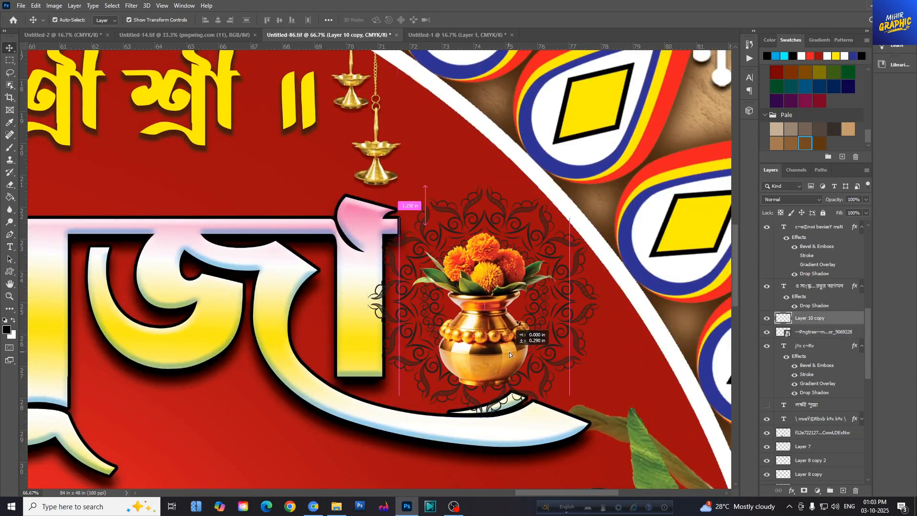
# - Give the kalash a white Normal-mode drop shadow with 100% opacity, 120° angle, 0 px distance, 7% spread and 161 px size
pyautogui.click(792, 491)
pyautogui.click(806, 488)
pyautogui.moveTo(613, 205); pyautogui.dragTo(264, 14)
pyautogui.moveTo(167, 102)
pyautogui.mouseDown()
pyautogui.moveTo(186, 112)
pyautogui.moveTo(159, 101)
pyautogui.mouseUp()
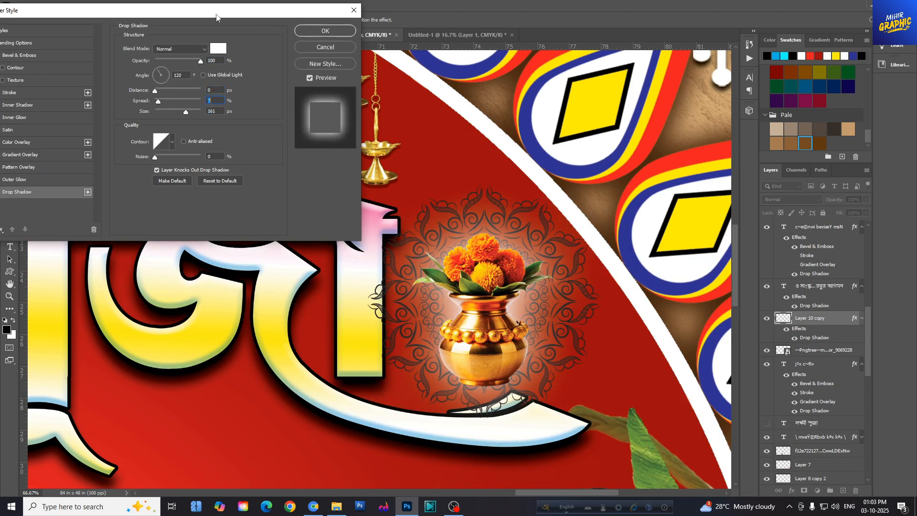
pyautogui.moveTo(217, 17); pyautogui.dragTo(234, 43)
pyautogui.click(342, 58)
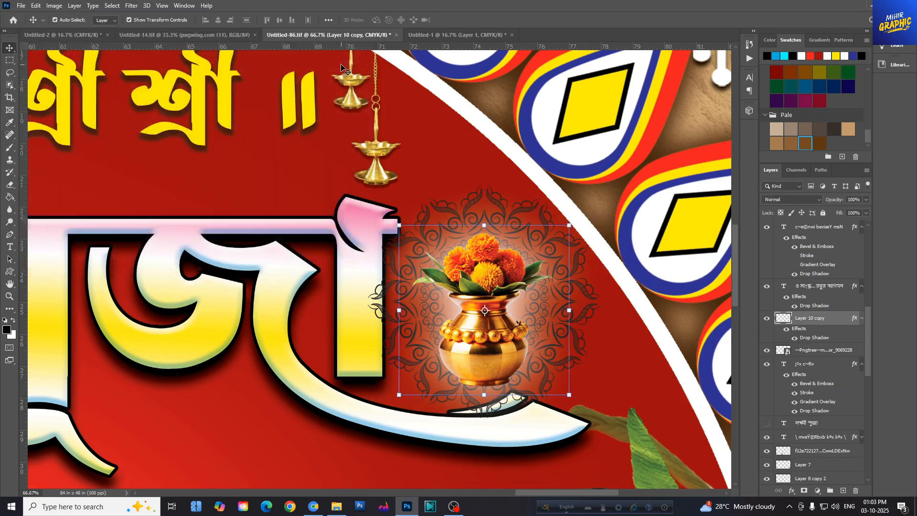
# - Apply a white Normal-mode Color Overlay at 100% opacity to the mandala behind the kalash
pyautogui.click(495, 203)
pyautogui.click(792, 491)
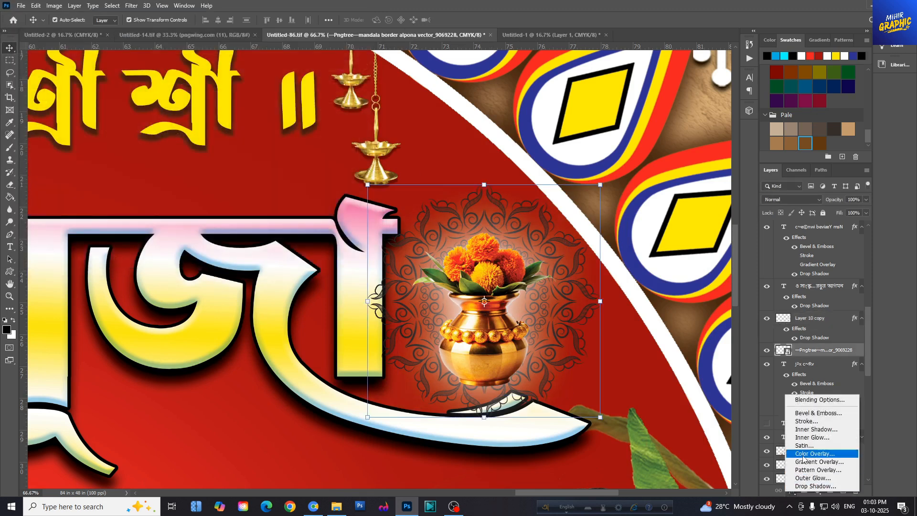
pyautogui.click(803, 456)
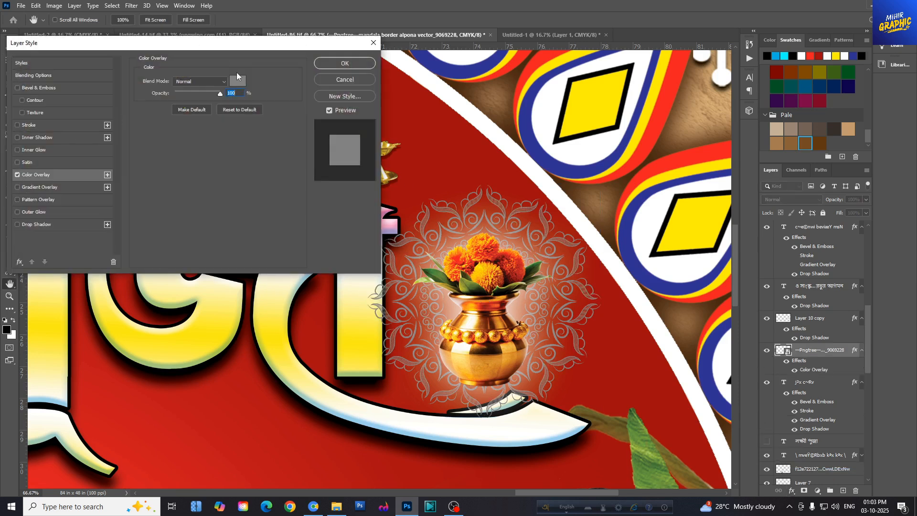
pyautogui.click(239, 79)
pyautogui.click(556, 114)
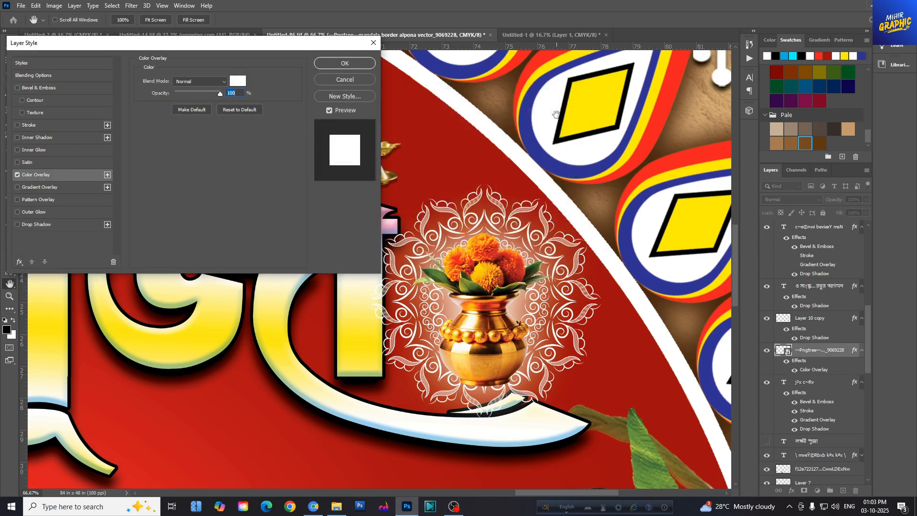
pyautogui.click(335, 65)
# - Rasterize the mandala layer, erase its lower edge around the title's end stroke with a smaller eraser, and undo the last erasing stroke
pyautogui.press('e')
pyautogui.rightClick(838, 352)
pyautogui.click(765, 258)
pyautogui.press('[')
pyautogui.press('[')
pyautogui.press('[')
pyautogui.moveTo(420, 412); pyautogui.dragTo(594, 407)
pyautogui.moveTo(478, 415)
pyautogui.mouseDown()
pyautogui.moveTo(595, 339)
pyautogui.moveTo(592, 328)
pyautogui.mouseUp()
pyautogui.hotkey('ctrl', 'z')
# - Move the mandala layer below the title and the f12e722127 layer, directly above Layer 7
pyautogui.click(10, 49)
pyautogui.moveTo(822, 350); pyautogui.dragTo(821, 475)
pyautogui.scroll(-1, 505, 248)
# - Make an elliptical selection around the kalash's centre and erase the mandala's lower part around the pot
pyautogui.rightClick(10, 60)
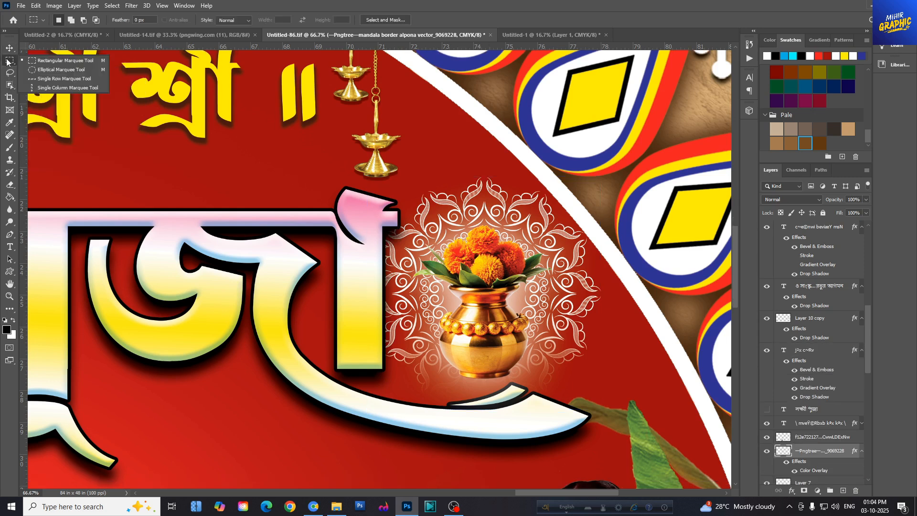
pyautogui.click(53, 73)
pyautogui.moveTo(494, 314); pyautogui.dragTo(531, 365)
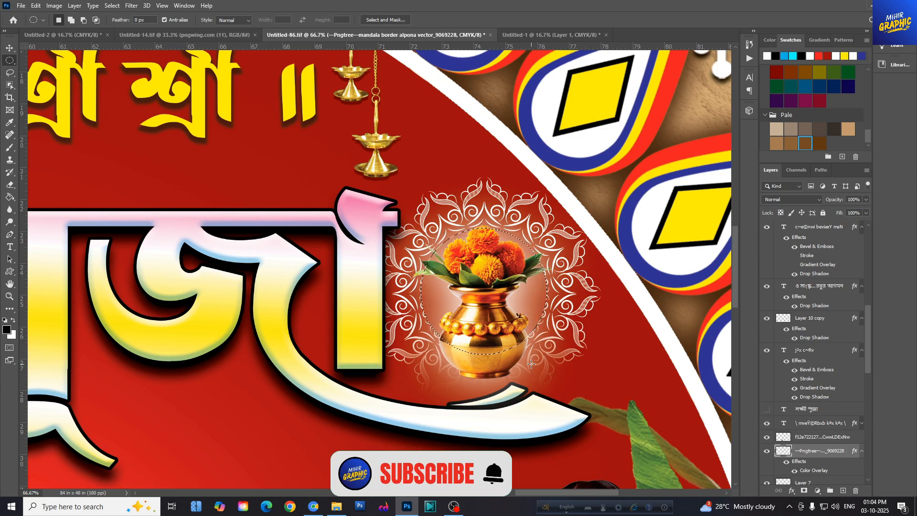
pyautogui.press('e')
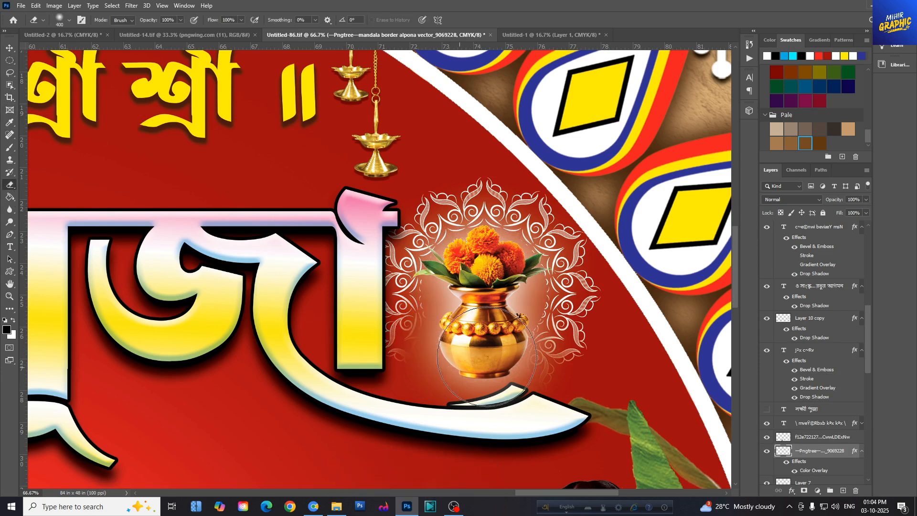
pyautogui.hotkey('ctrl', '-')
pyautogui.hotkey('ctrl', '-')
pyautogui.hotkey('ctrl', '-')
pyautogui.hotkey('ctrl', '-')
pyautogui.hotkey('ctrl', '-')
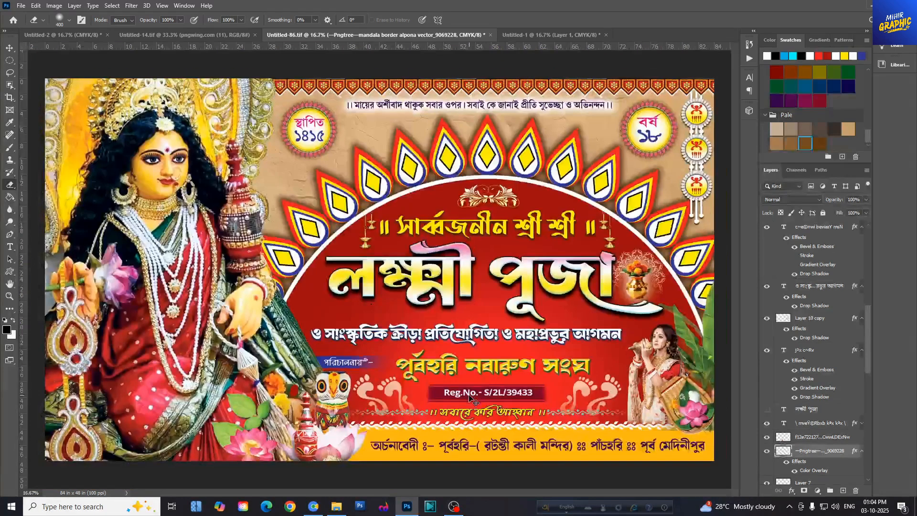
pyautogui.press('v')
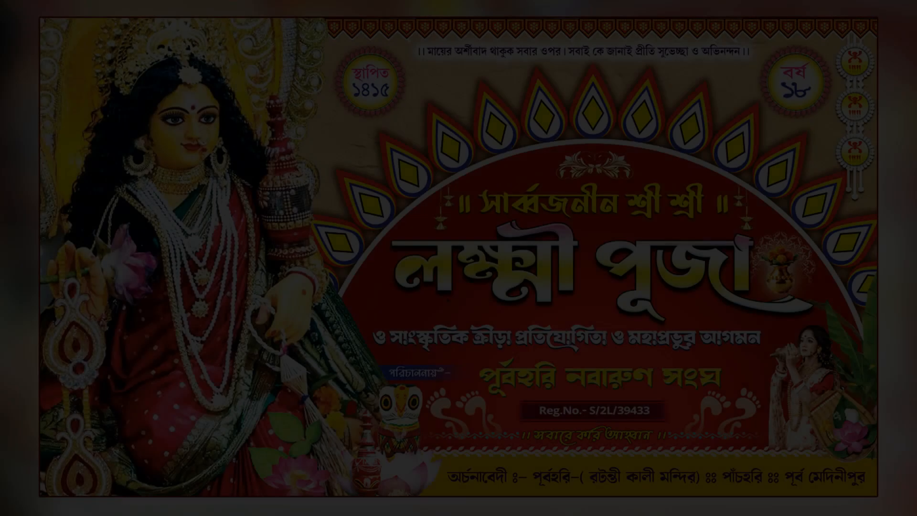